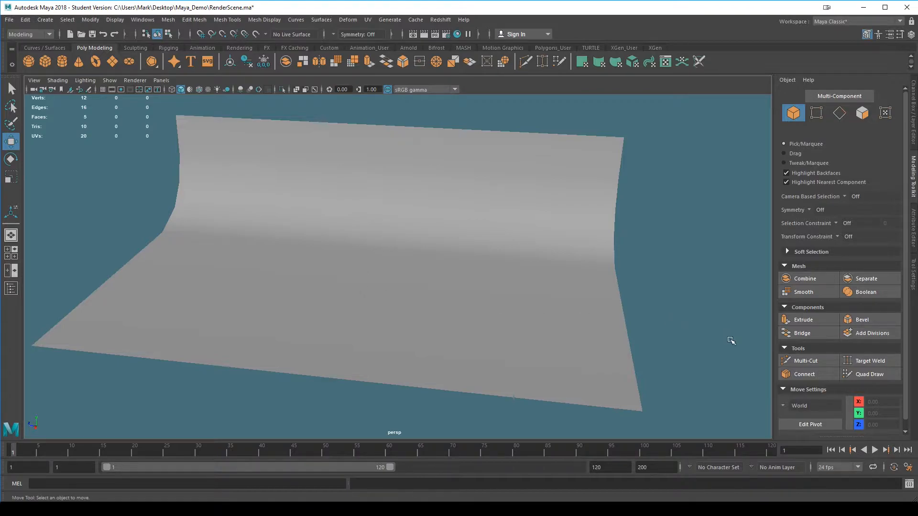
- Create a display layer that contains the curved backdrop plane
{"action": "left_click", "coordinate": [404, 210]}
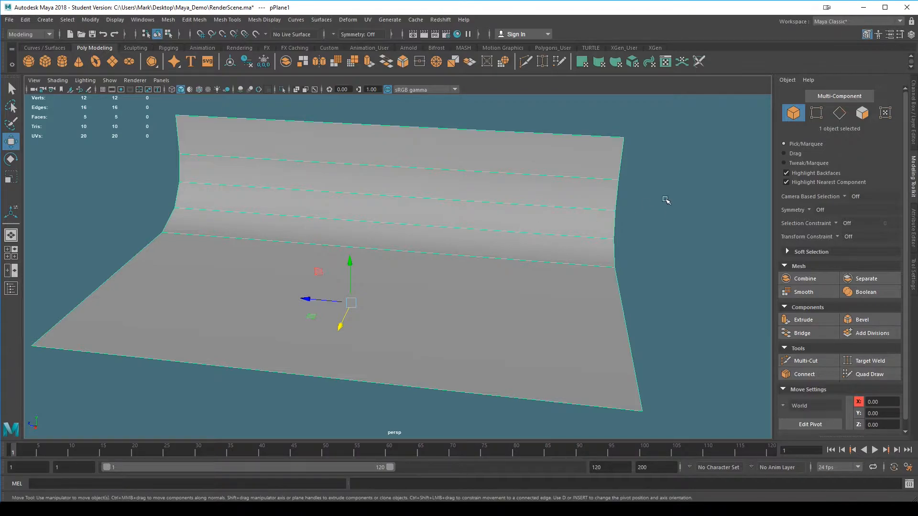
{"action": "left_click", "coordinate": [914, 99]}
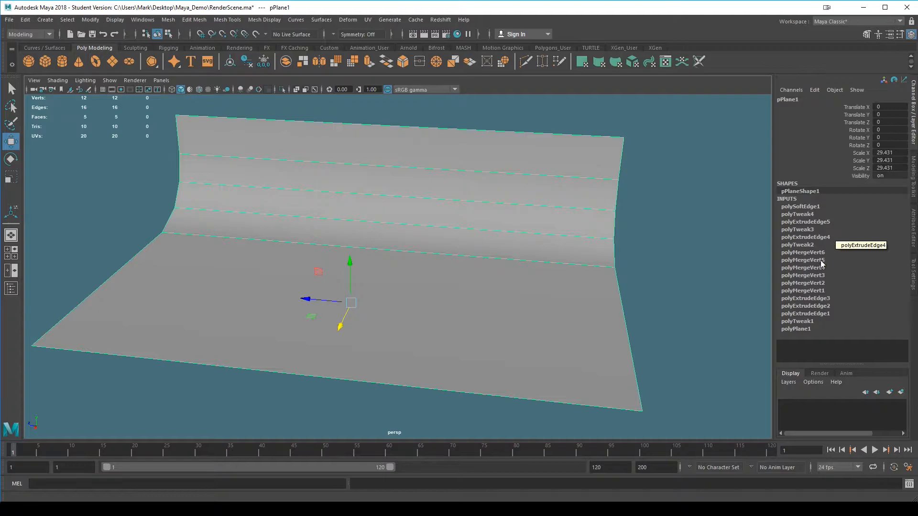
{"action": "left_click_drag", "start_coordinate": [829, 363], "coordinate": [834, 346]}
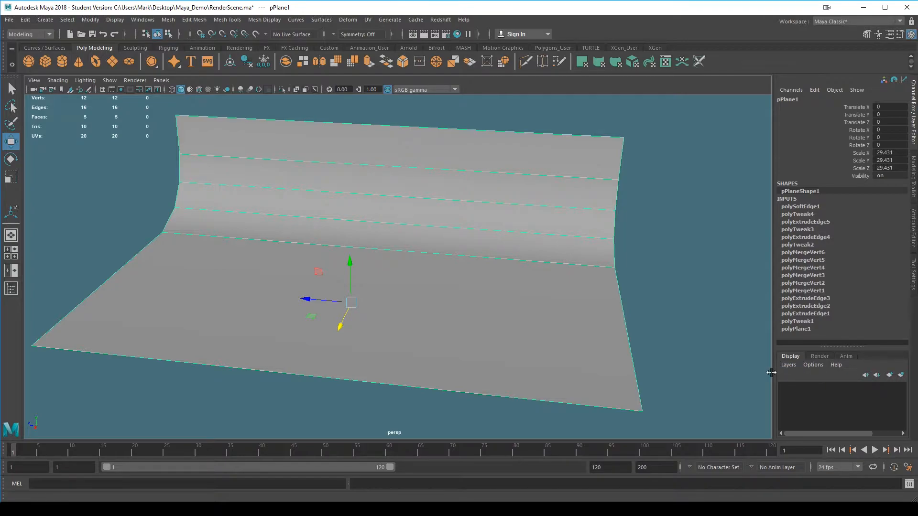
{"action": "left_click", "coordinate": [670, 230]}
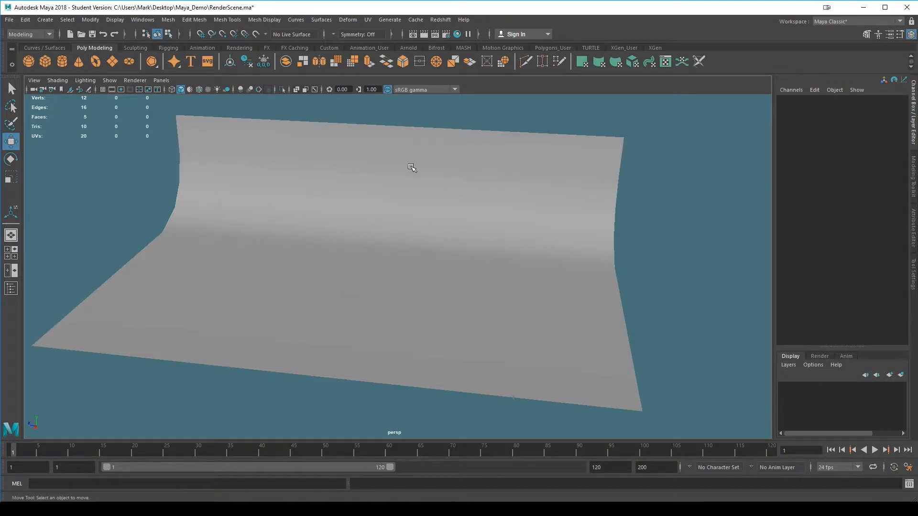
{"action": "left_click", "coordinate": [443, 245]}
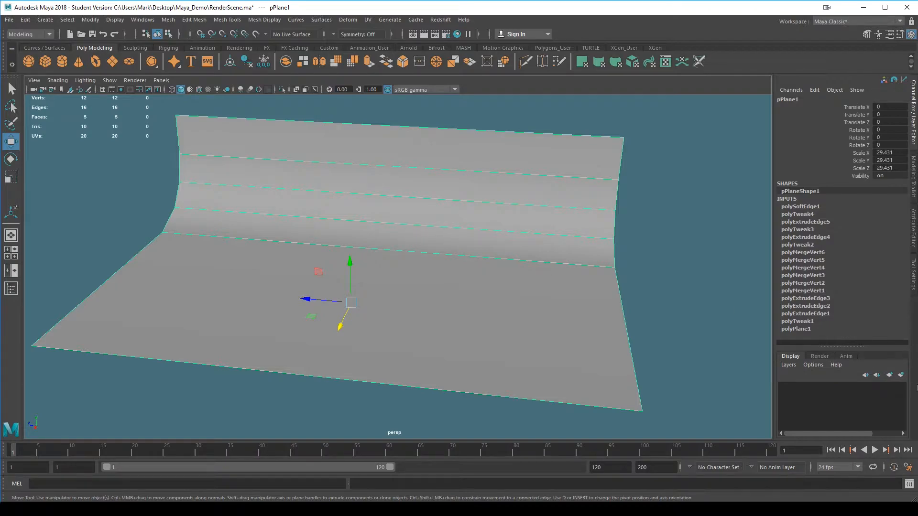
{"action": "left_click", "coordinate": [901, 375]}
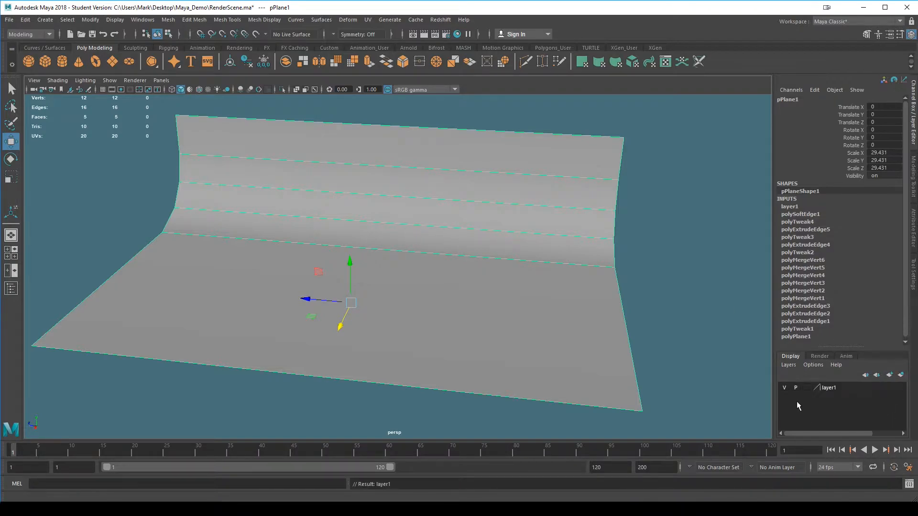
- Toggle the visibility of layer1 off and on, leaving the backdrop hidden
{"action": "left_click", "coordinate": [784, 387]}
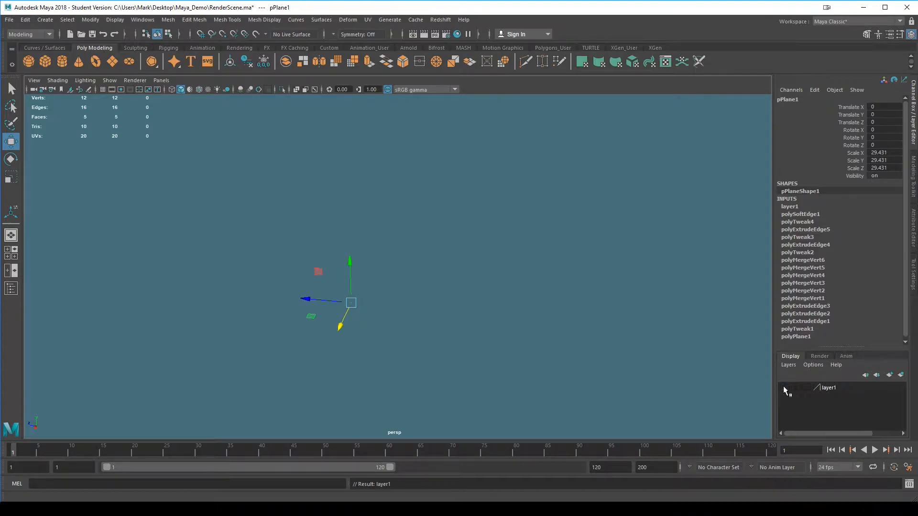
{"action": "left_click", "coordinate": [784, 388]}
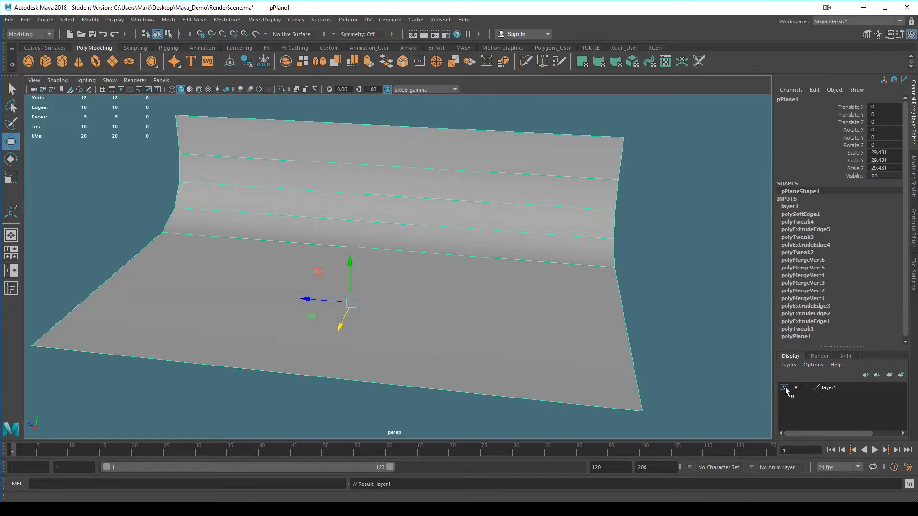
{"action": "left_click", "coordinate": [783, 387]}
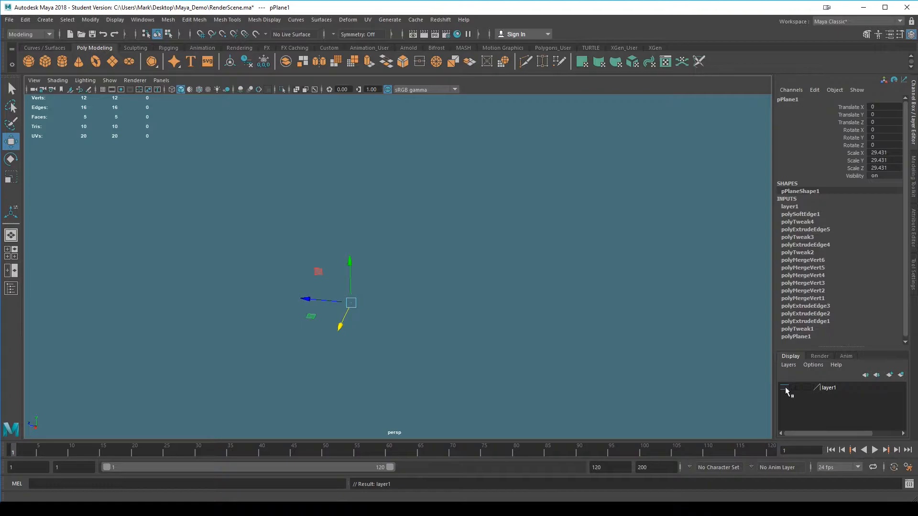
{"action": "left_click", "coordinate": [784, 388]}
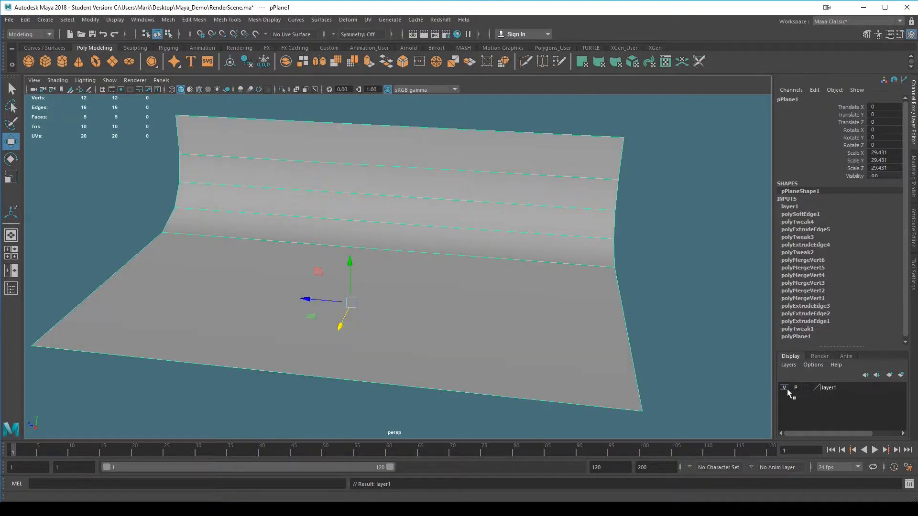
{"action": "left_click", "coordinate": [784, 388]}
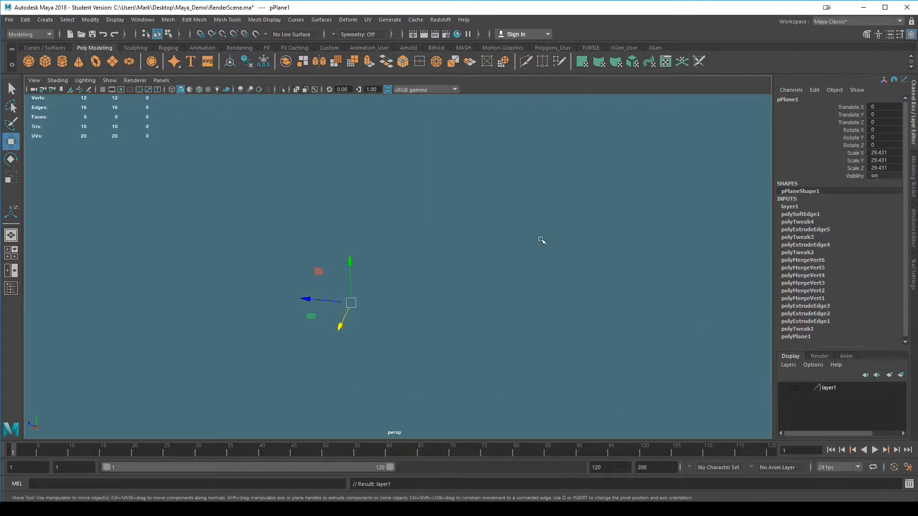
- Create a polygon cube, raise it to about 7.3 in Y, and scale it uniformly to about 11.1
{"action": "left_click", "coordinate": [45, 62]}
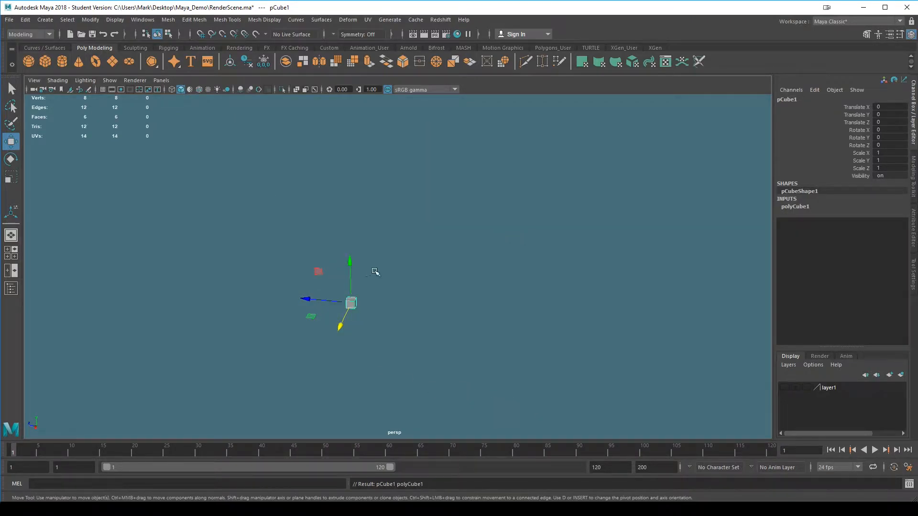
{"action": "left_click_drag", "start_coordinate": [349, 262], "coordinate": [349, 204]}
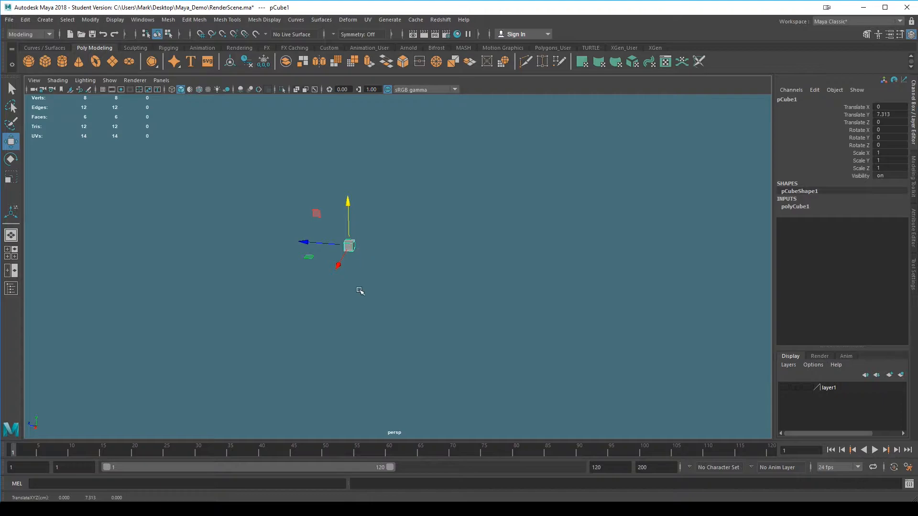
{"action": "key", "text": "r"}
{"action": "left_click_drag", "start_coordinate": [347, 251], "coordinate": [420, 261]}
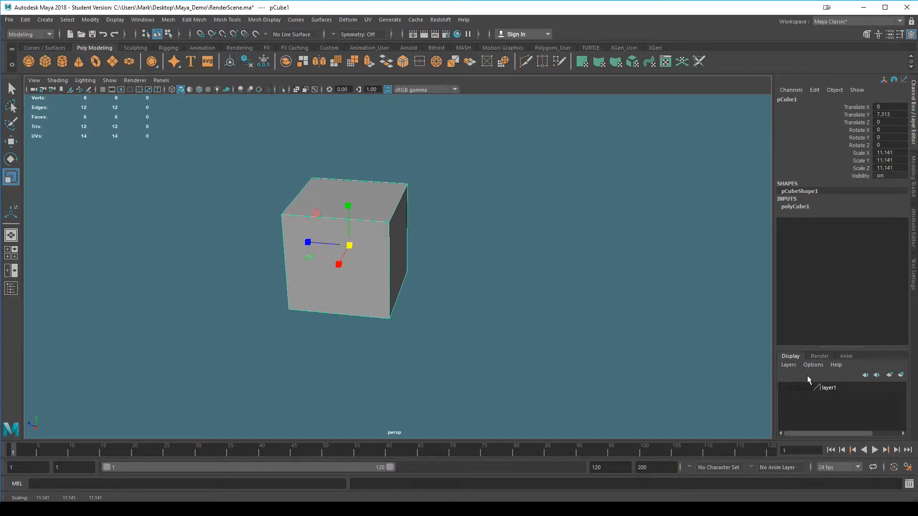
- Show layer1 to compare the cube with the backdrop, selecting each in turn, and hide the layer again
{"action": "left_click", "coordinate": [784, 387]}
{"action": "left_click", "coordinate": [580, 297]}
{"action": "left_click", "coordinate": [356, 260]}
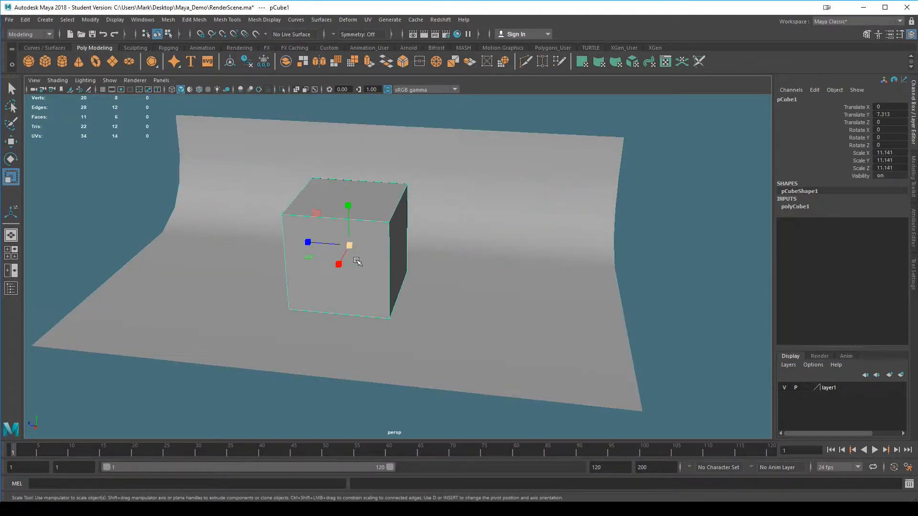
{"action": "left_click", "coordinate": [571, 257]}
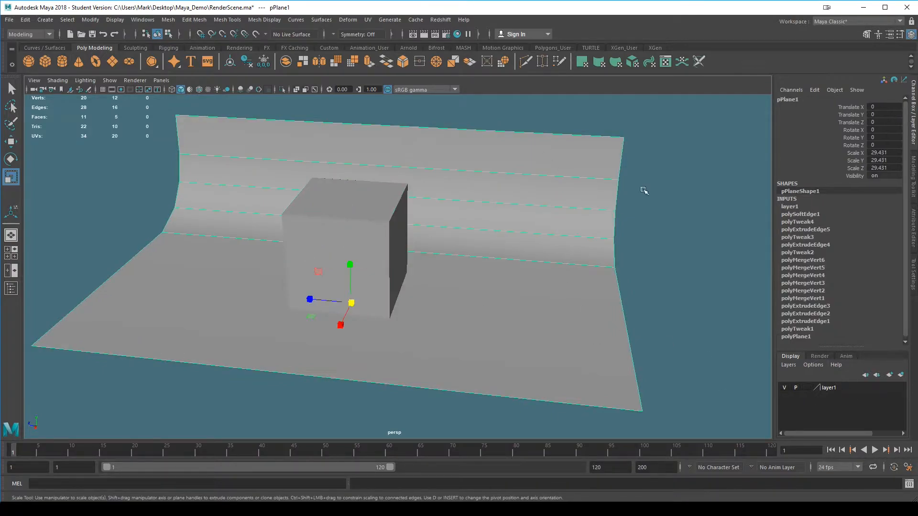
{"action": "left_click", "coordinate": [784, 388]}
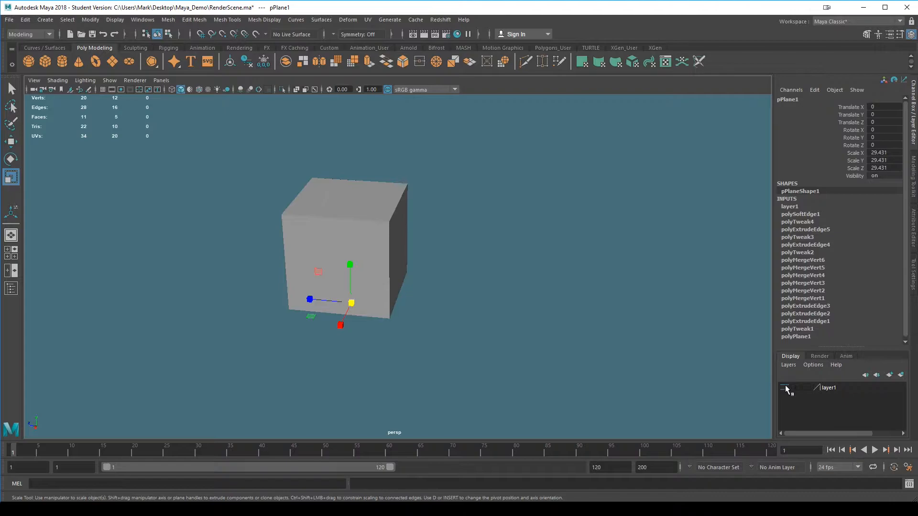
- Scale the cube uniformly down to about 3.4 and, with layer1 shown, place it on the backdrop floor at about X -8.6, Y 1.5
{"action": "left_click", "coordinate": [353, 267]}
{"action": "left_click_drag", "start_coordinate": [350, 243], "coordinate": [294, 236]}
{"action": "left_click", "coordinate": [784, 388]}
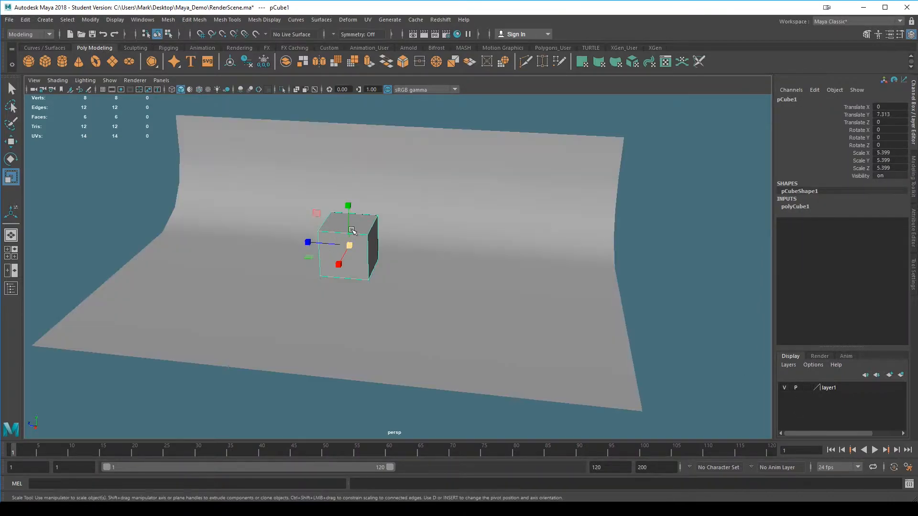
{"action": "left_click_drag", "start_coordinate": [349, 244], "coordinate": [354, 258]}
{"action": "left_click_drag", "start_coordinate": [464, 317], "coordinate": [395, 301], "text": "alt"}
{"action": "key", "text": "w"}
{"action": "left_click_drag", "start_coordinate": [262, 149], "coordinate": [263, 193]}
{"action": "left_click_drag", "start_coordinate": [229, 234], "coordinate": [294, 234]}
{"action": "key", "text": "f"}
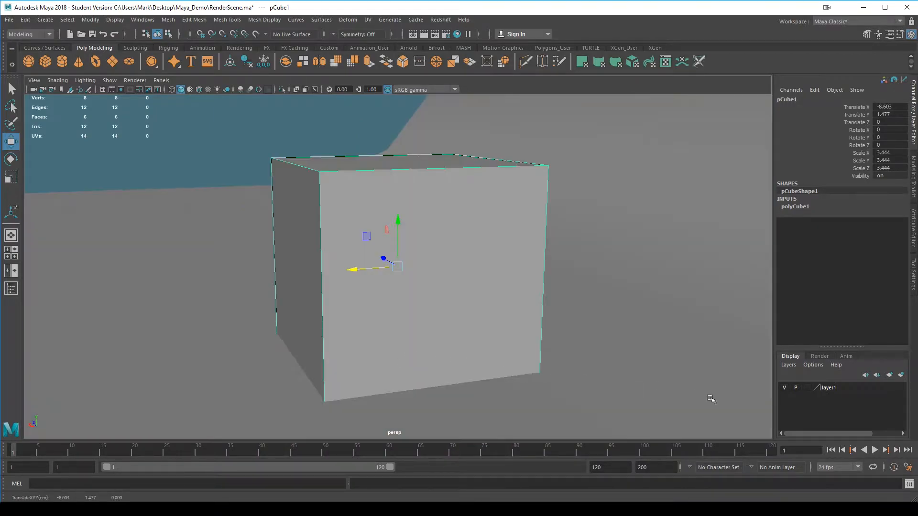
- Hide layer1 so that only the cube remains in the scene view
{"action": "left_click", "coordinate": [783, 387]}
{"action": "left_click_drag", "start_coordinate": [560, 344], "coordinate": [676, 352], "text": "alt"}
{"action": "right_click_drag", "start_coordinate": [676, 352], "coordinate": [497, 336], "text": "alt"}
{"action": "left_click_drag", "start_coordinate": [497, 336], "coordinate": [452, 370], "text": "alt"}
{"action": "right_click_drag", "start_coordinate": [453, 371], "coordinate": [416, 356], "text": "alt"}
{"action": "left_click_drag", "start_coordinate": [415, 356], "coordinate": [498, 364], "text": "alt"}
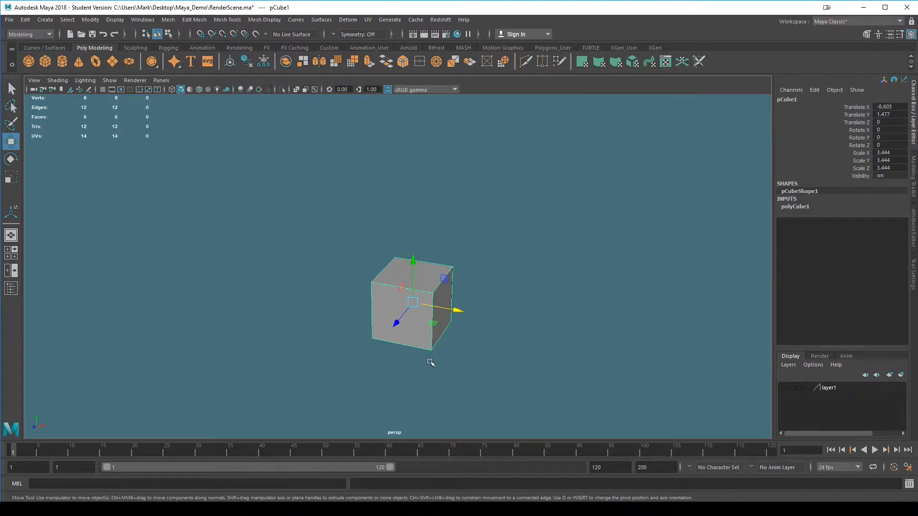
{"action": "left_click_drag", "start_coordinate": [401, 375], "coordinate": [383, 387], "text": "alt"}
{"action": "left_click_drag", "start_coordinate": [412, 356], "coordinate": [438, 360], "text": "alt"}
- Select the cube's top face and extrude it upward by about 1.9 units
{"action": "right_click_drag", "start_coordinate": [374, 259], "coordinate": [372, 236]}
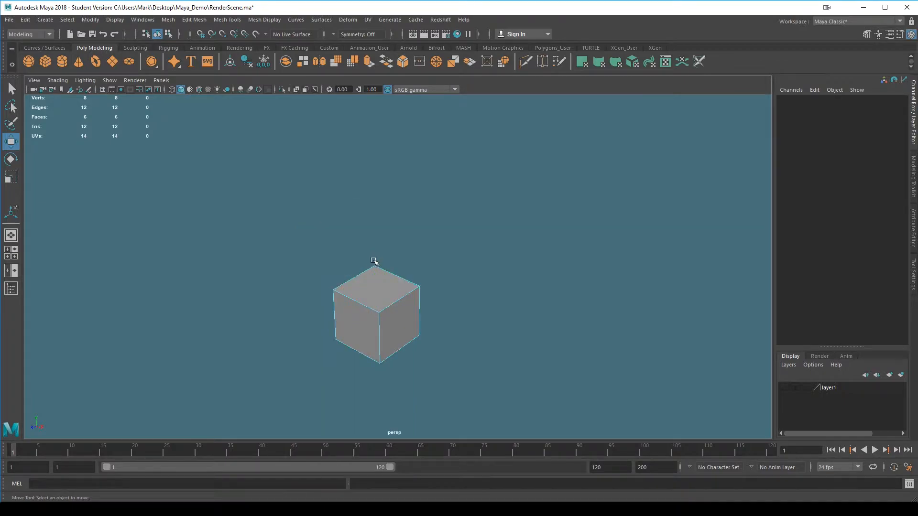
{"action": "left_click", "coordinate": [373, 288]}
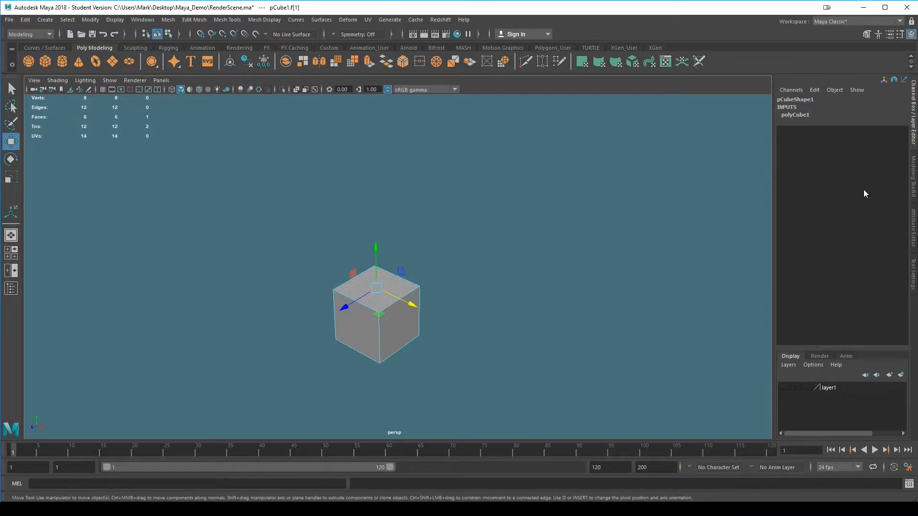
{"action": "left_click", "coordinate": [913, 174]}
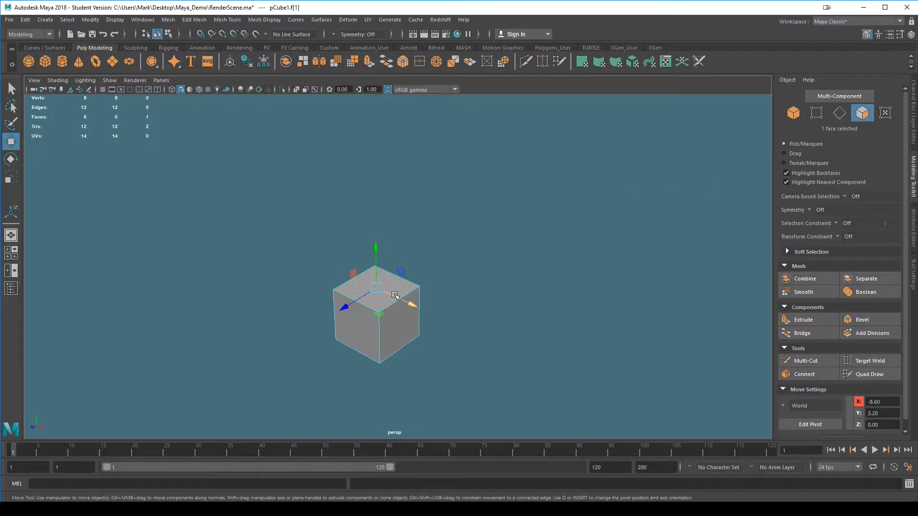
{"action": "right_click", "coordinate": [392, 296]}
{"action": "right_click_drag", "start_coordinate": [397, 247], "coordinate": [396, 248]}
{"action": "left_click_drag", "start_coordinate": [438, 348], "coordinate": [495, 341], "text": "alt"}
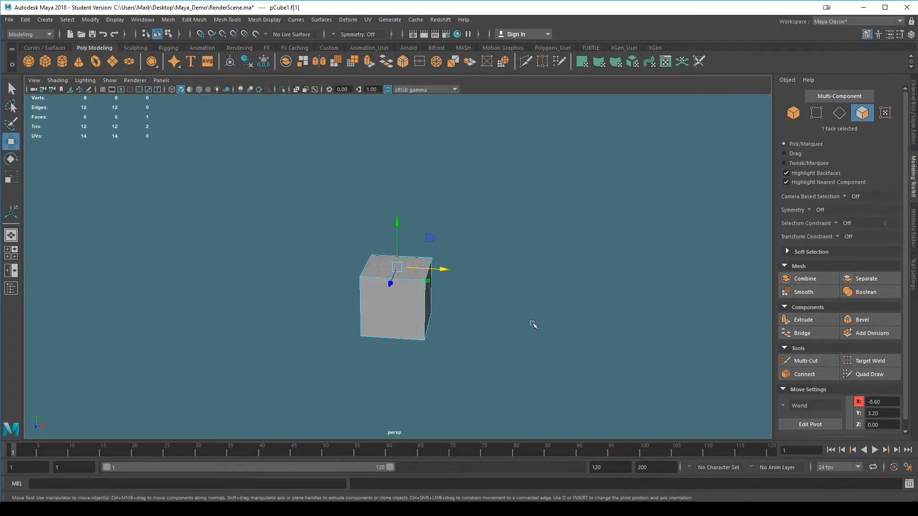
{"action": "left_click", "coordinate": [806, 321]}
{"action": "left_click_drag", "start_coordinate": [396, 226], "coordinate": [400, 204]}
- Pull one side edge of the extruded top face outward along negative X to form a sloping overhang
{"action": "left_click_drag", "start_coordinate": [429, 317], "coordinate": [491, 370], "text": "alt"}
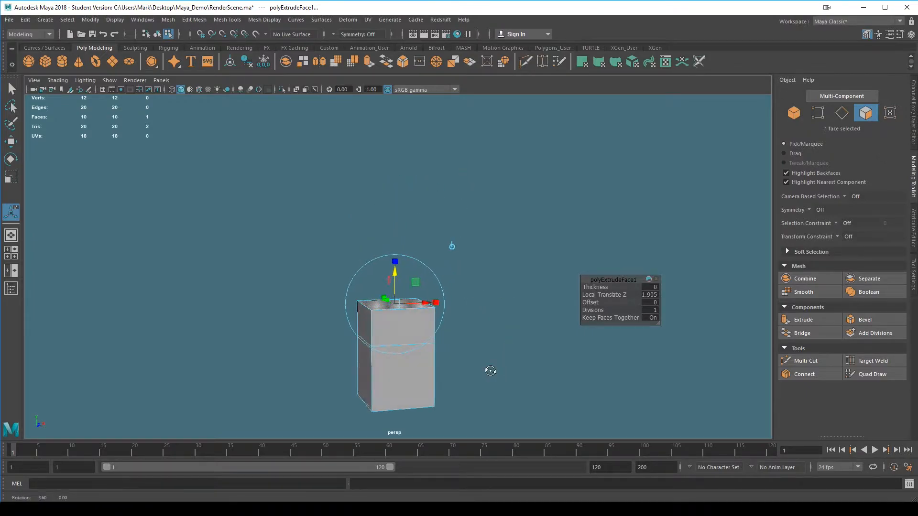
{"action": "right_click_drag", "start_coordinate": [383, 231], "coordinate": [337, 232]}
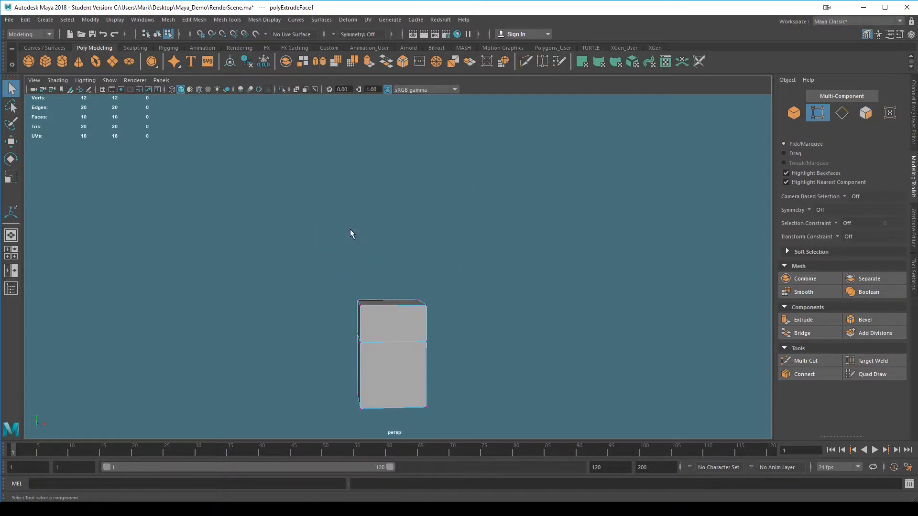
{"action": "left_click_drag", "start_coordinate": [333, 282], "coordinate": [367, 315]}
{"action": "right_click_drag", "start_coordinate": [388, 330], "coordinate": [377, 196]}
{"action": "left_click", "coordinate": [359, 348]}
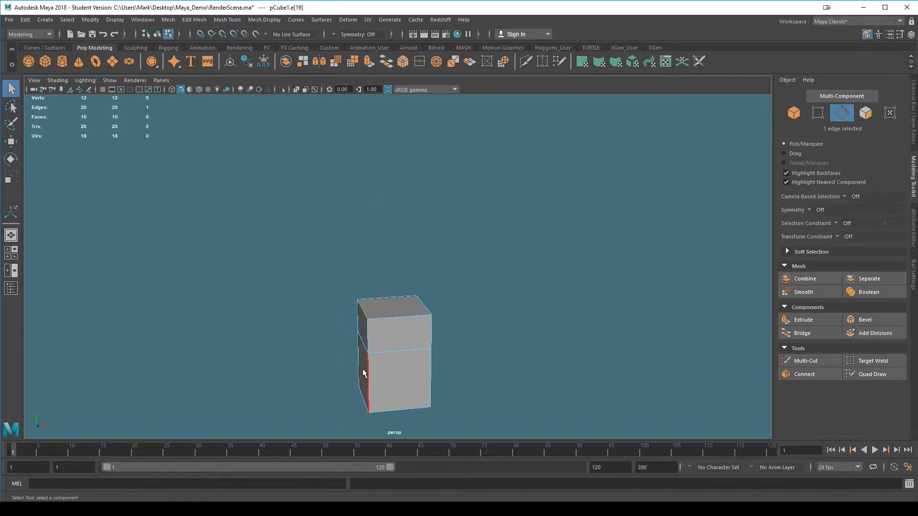
{"action": "key", "text": "w"}
{"action": "left_click_drag", "start_coordinate": [409, 306], "coordinate": [354, 310]}
- Extrude the widened top face upward twice, first by about 2.3 units and then to a height of about Y 10.3
{"action": "right_click_drag", "start_coordinate": [370, 252], "coordinate": [371, 249]}
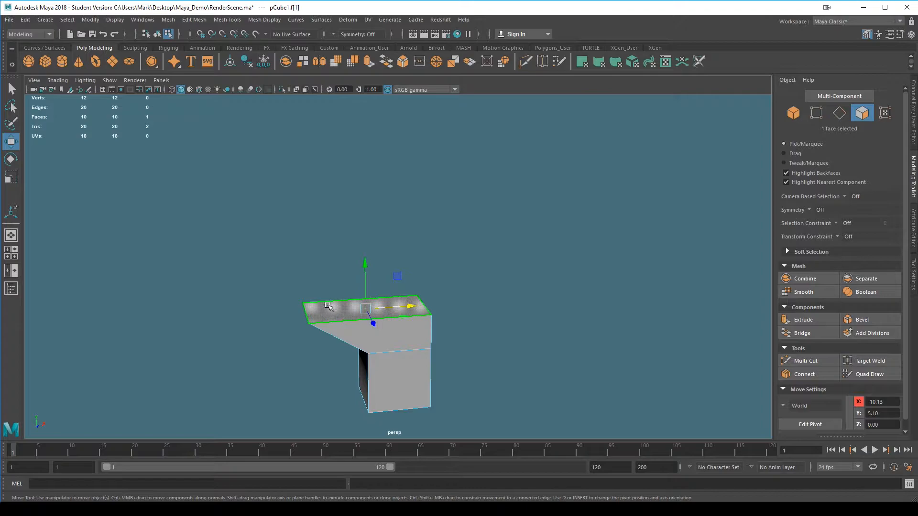
{"action": "left_click", "coordinate": [801, 319]}
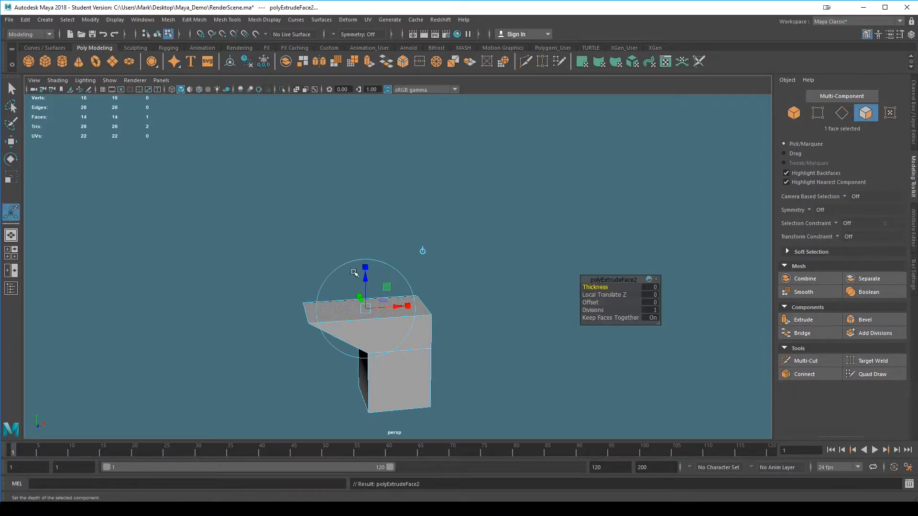
{"action": "left_click_drag", "start_coordinate": [365, 271], "coordinate": [365, 234]}
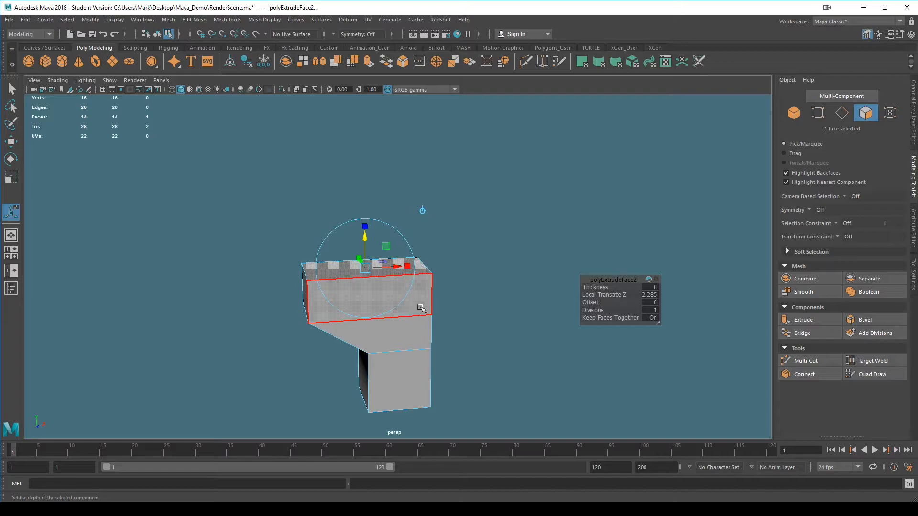
{"action": "key", "text": "ctrl+e"}
{"action": "left_click_drag", "start_coordinate": [365, 241], "coordinate": [365, 192]}
- Move the top face's overhanging edge inward to about X -12.6 and extrude the top face upward by about 1.2 units
{"action": "right_click_drag", "start_coordinate": [305, 223], "coordinate": [288, 225]}
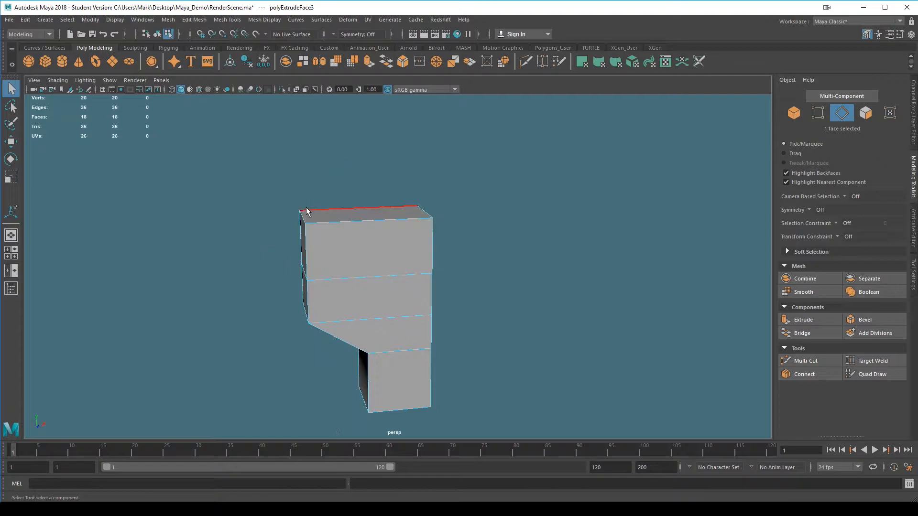
{"action": "left_click", "coordinate": [302, 219]}
{"action": "key", "text": "w"}
{"action": "left_click_drag", "start_coordinate": [344, 213], "coordinate": [364, 216]}
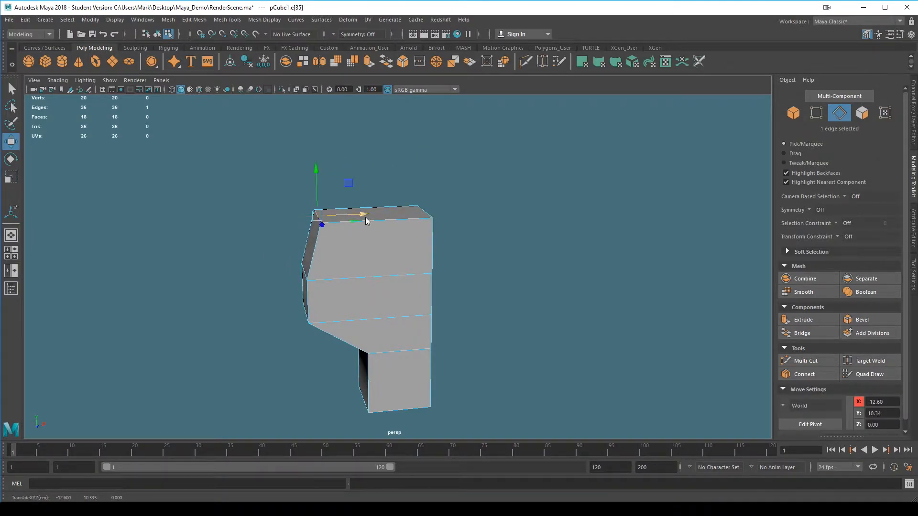
{"action": "right_click_drag", "start_coordinate": [366, 219], "coordinate": [366, 238]}
{"action": "key", "text": "ctrl+e"}
{"action": "left_click_drag", "start_coordinate": [369, 186], "coordinate": [378, 161]}
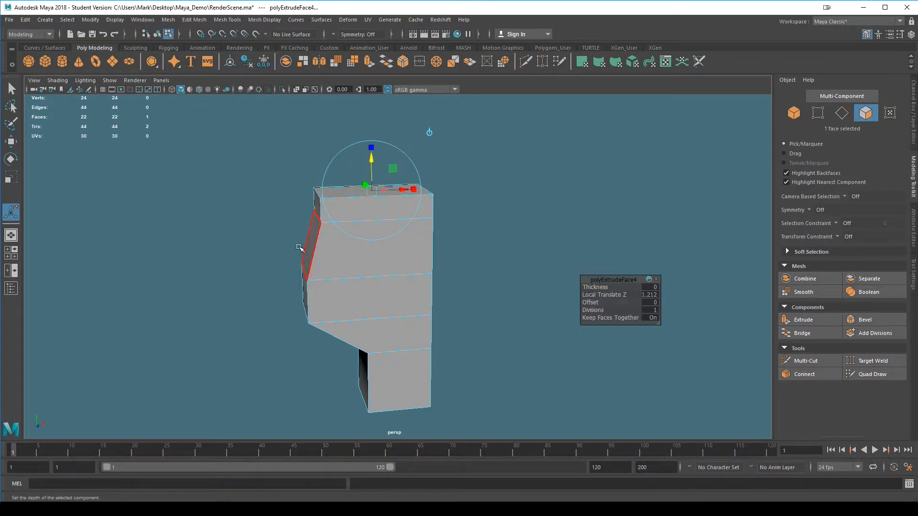
- Move the same side's topmost edge further inward along X and extrude the narrowed top face upward by about 2.1 units
{"action": "right_click_drag", "start_coordinate": [350, 207], "coordinate": [320, 199]}
{"action": "left_click", "coordinate": [320, 199]}
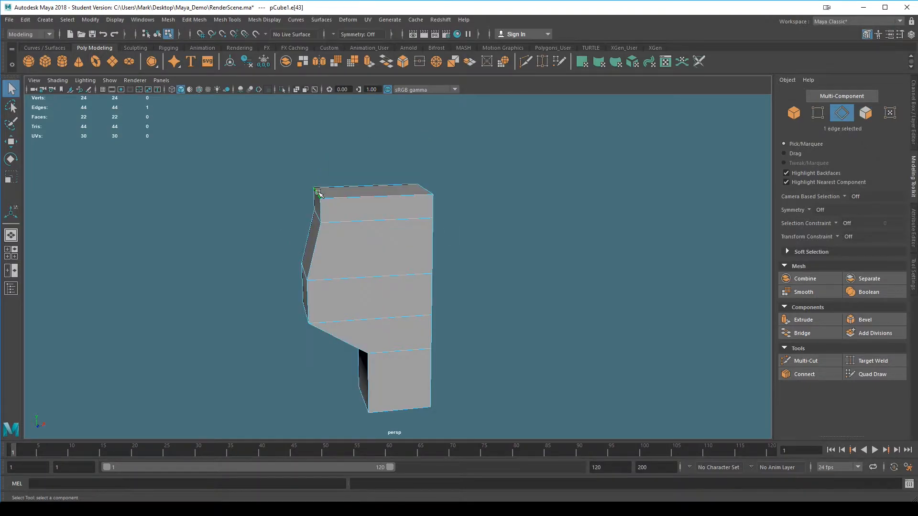
{"action": "key", "text": "w"}
{"action": "left_click_drag", "start_coordinate": [363, 191], "coordinate": [407, 201]}
{"action": "right_click_drag", "start_coordinate": [408, 201], "coordinate": [407, 228]}
{"action": "left_click", "coordinate": [404, 197]}
{"action": "key", "text": "ctrl+e"}
{"action": "left_click_drag", "start_coordinate": [395, 163], "coordinate": [395, 115]}
{"action": "middle_click_drag", "start_coordinate": [464, 246], "coordinate": [444, 325], "text": "alt"}
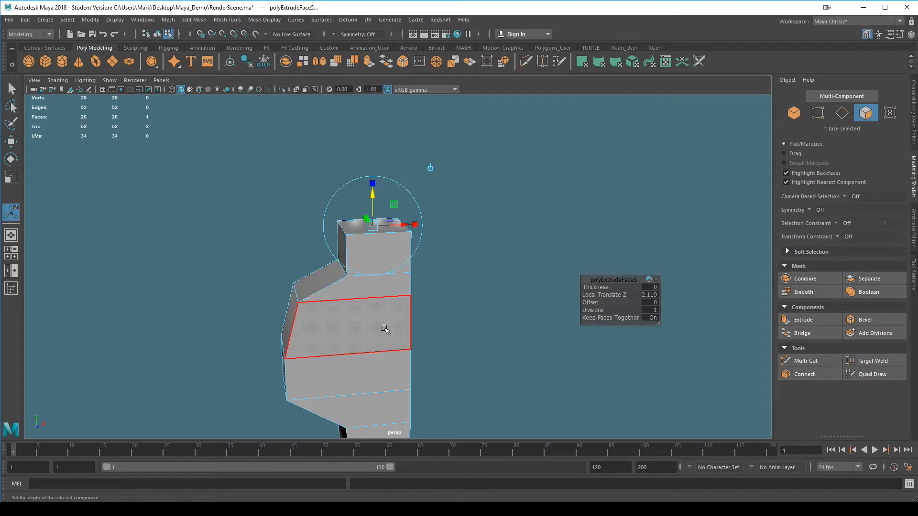
- Extrude the top face upward by a short step and pull its outer edge outward along negative X to form an overhang
{"action": "key", "text": "ctrl+e"}
{"action": "left_click_drag", "start_coordinate": [371, 199], "coordinate": [371, 179]}
{"action": "right_click_drag", "start_coordinate": [348, 223], "coordinate": [334, 193]}
{"action": "left_click", "coordinate": [340, 204]}
{"action": "key", "text": "w"}
{"action": "left_click_drag", "start_coordinate": [385, 203], "coordinate": [345, 210]}
- Extrude the widened top face upward three times in succession, the first time by about 1 unit
{"action": "right_click_drag", "start_coordinate": [348, 221], "coordinate": [371, 208]}
{"action": "left_click", "coordinate": [371, 208]}
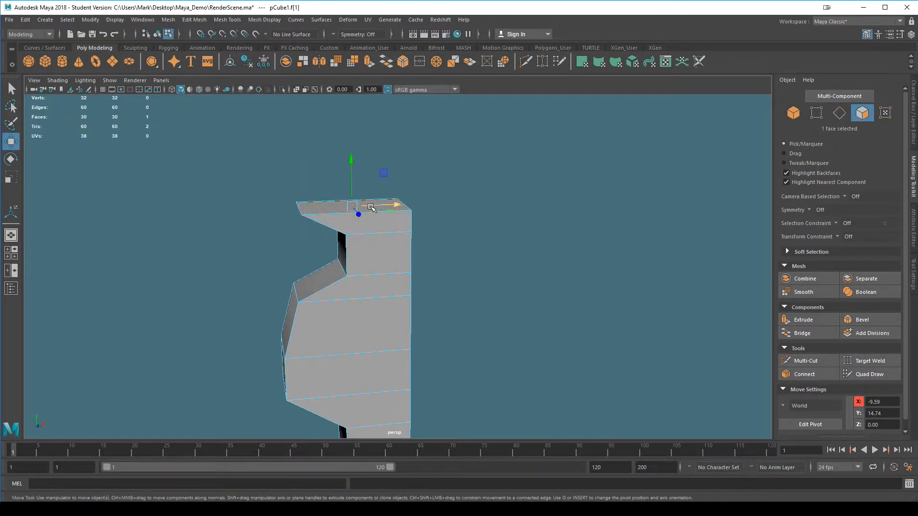
{"action": "key", "text": "ctrl+e"}
{"action": "mouse_move", "coordinate": [351, 160]}
{"action": "left_mouse_down"}
{"action": "mouse_move", "coordinate": [350, 141]}
{"action": "mouse_move", "coordinate": [350, 153]}
{"action": "left_mouse_up"}
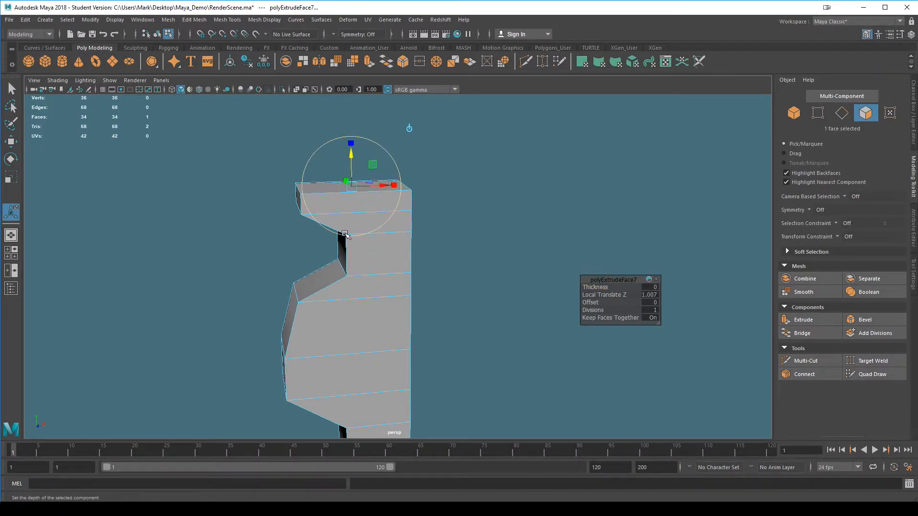
{"action": "key", "text": "ctrl+e"}
{"action": "left_click_drag", "start_coordinate": [351, 158], "coordinate": [349, 94]}
{"action": "key", "text": "ctrl+e"}
- Pull the outer edges of the two loops below the top outward along negative X to form a pointed ridge
{"action": "left_click_drag", "start_coordinate": [414, 228], "coordinate": [373, 232], "text": "alt"}
{"action": "right_click_drag", "start_coordinate": [373, 231], "coordinate": [374, 206]}
{"action": "left_click", "coordinate": [333, 216]}
{"action": "key", "text": "w"}
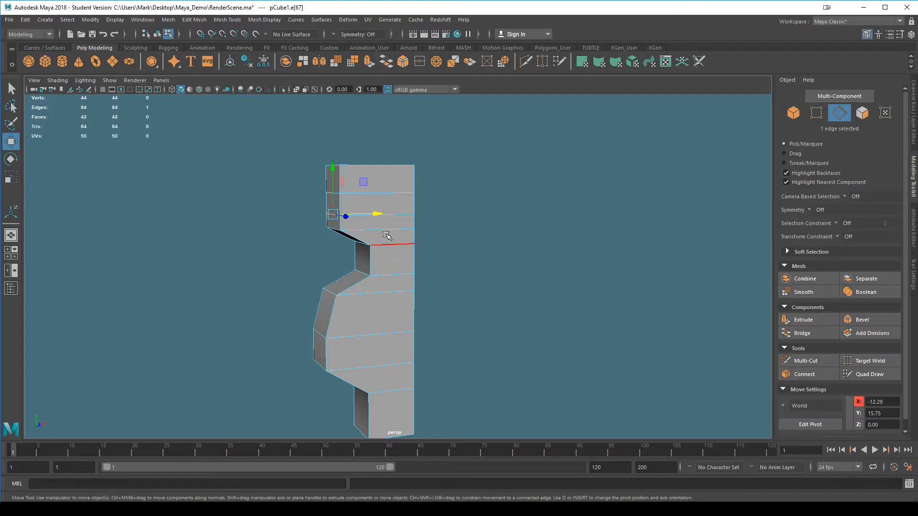
{"action": "left_click_drag", "start_coordinate": [403, 243], "coordinate": [398, 251], "text": "alt"}
{"action": "left_click_drag", "start_coordinate": [376, 221], "coordinate": [355, 265]}
{"action": "left_click", "coordinate": [329, 204]}
- Extrude the top face upward by about 8.3 units into a tall block
{"action": "right_click_drag", "start_coordinate": [344, 205], "coordinate": [346, 221]}
{"action": "left_click", "coordinate": [349, 203]}
{"action": "left_click_drag", "start_coordinate": [412, 284], "coordinate": [406, 342], "text": "alt"}
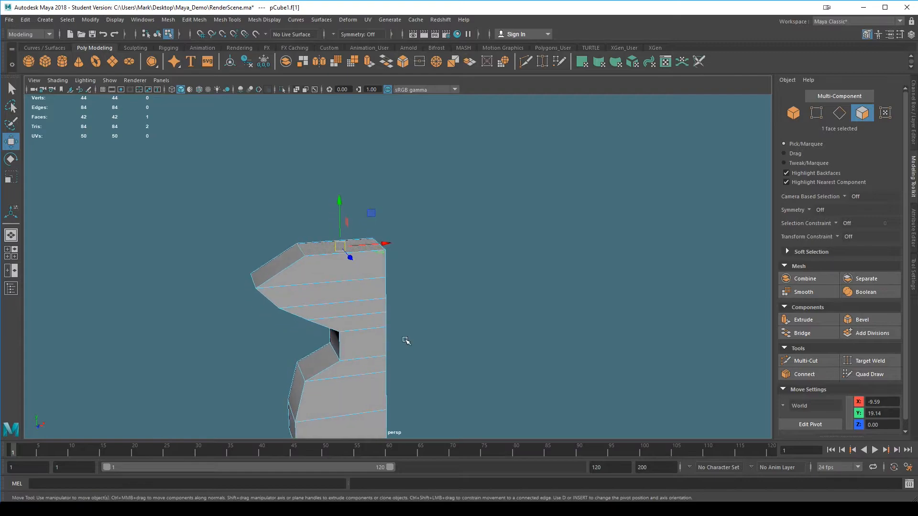
{"action": "key", "text": "ctrl+e"}
{"action": "left_click_drag", "start_coordinate": [339, 210], "coordinate": [335, 86]}
{"action": "scroll", "coordinate": [424, 251], "scroll_direction": "down", "scroll_amount": 3}
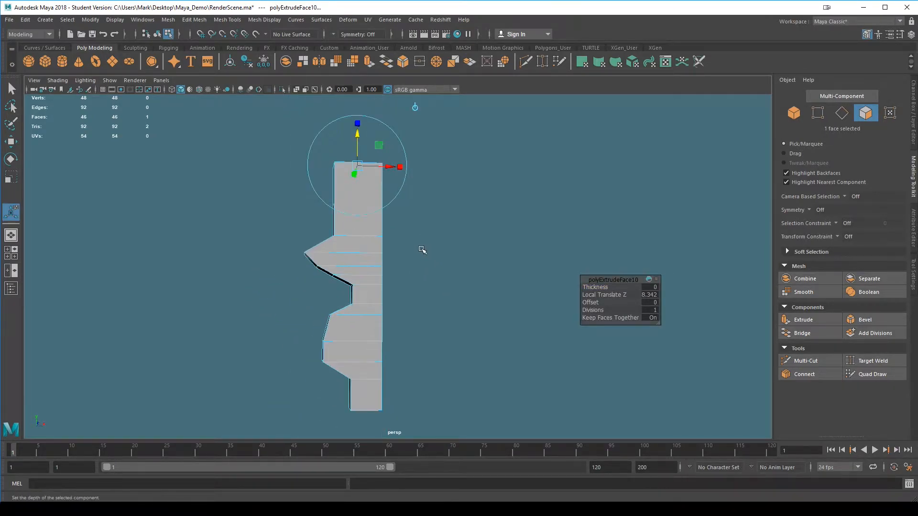
{"action": "left_click_drag", "start_coordinate": [424, 250], "coordinate": [419, 289], "text": "alt"}
{"action": "left_click_drag", "start_coordinate": [435, 322], "coordinate": [367, 225], "text": "alt"}
{"action": "right_click_drag", "start_coordinate": [367, 224], "coordinate": [355, 199]}
{"action": "left_click_drag", "start_coordinate": [456, 277], "coordinate": [461, 258], "text": "alt"}
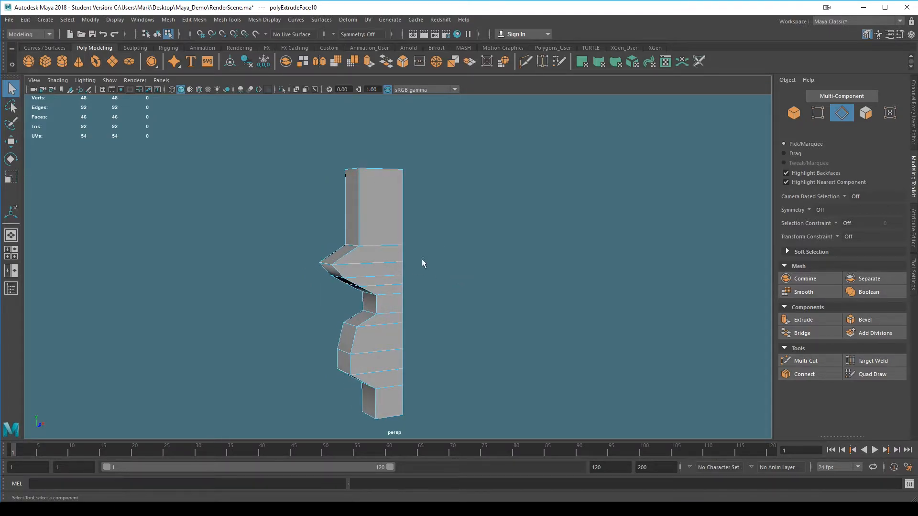
{"action": "left_click_drag", "start_coordinate": [486, 324], "coordinate": [459, 311], "text": "alt"}
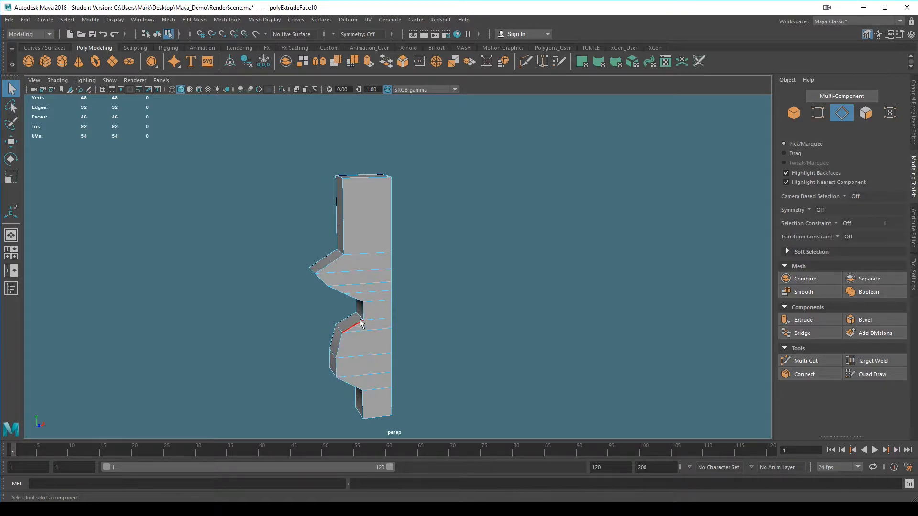
{"action": "left_click_drag", "start_coordinate": [393, 342], "coordinate": [354, 380], "text": "alt"}
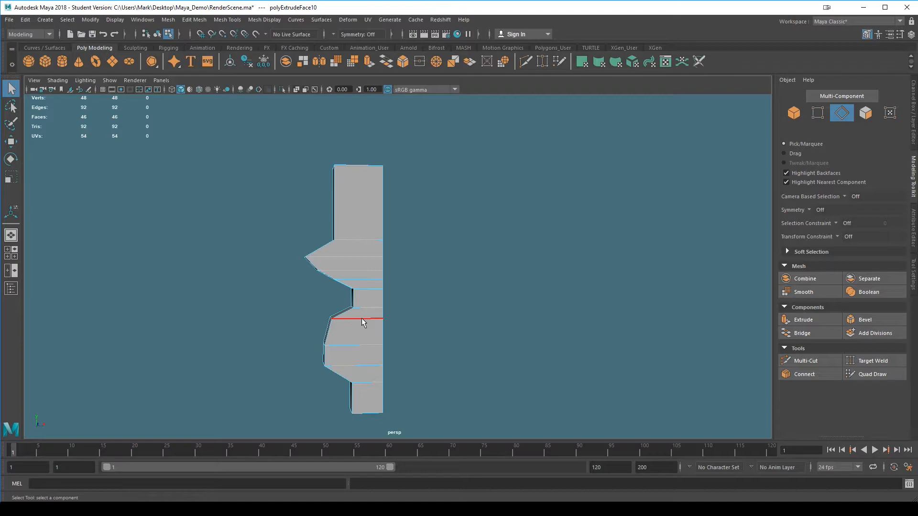
{"action": "left_click_drag", "start_coordinate": [363, 322], "coordinate": [384, 216], "text": "alt"}
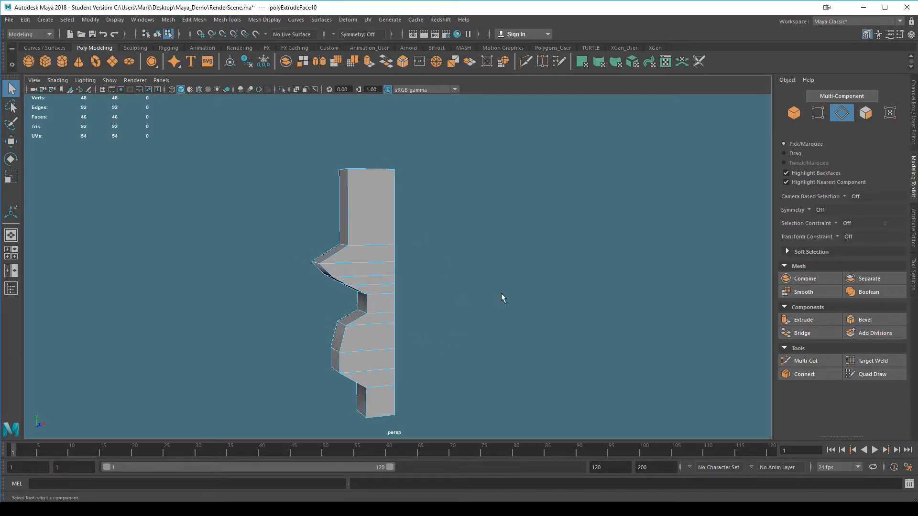
- Insert three horizontal edge loops in the tall top block with Multi-Cut: one near its base, one around mid-height and one between them
{"action": "left_click", "coordinate": [808, 364]}
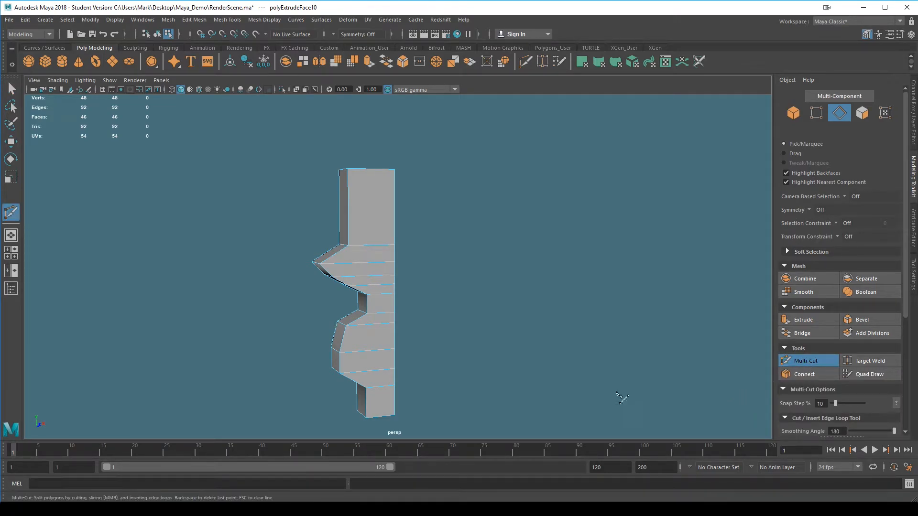
{"action": "left_click_drag", "start_coordinate": [564, 359], "coordinate": [676, 352], "text": "alt"}
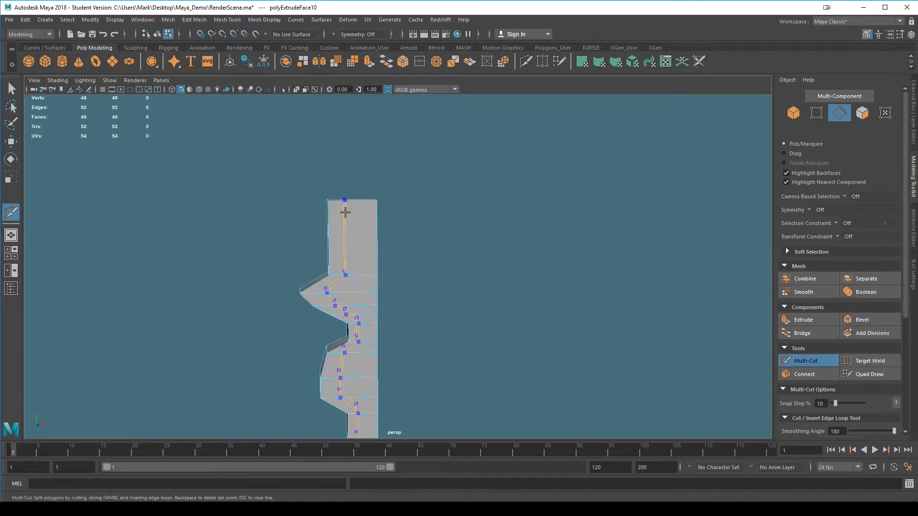
{"action": "left_click", "coordinate": [344, 255], "text": "ctrl"}
{"action": "mouse_move", "coordinate": [440, 298]}
{"action": "left_mouse_down", "text": "alt"}
{"action": "mouse_move", "coordinate": [449, 298]}
{"action": "mouse_move", "coordinate": [442, 297]}
{"action": "left_mouse_up", "text": "alt"}
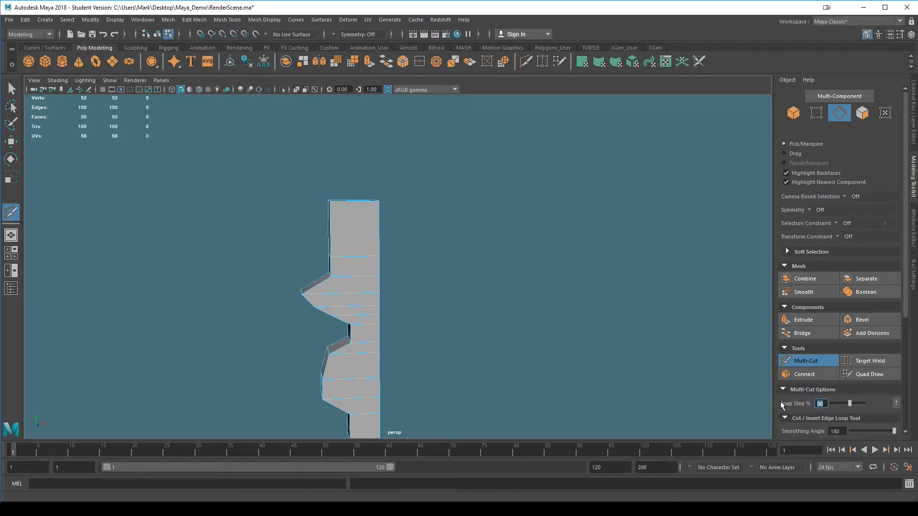
{"action": "middle_click_drag", "start_coordinate": [467, 341], "coordinate": [475, 338], "text": "alt"}
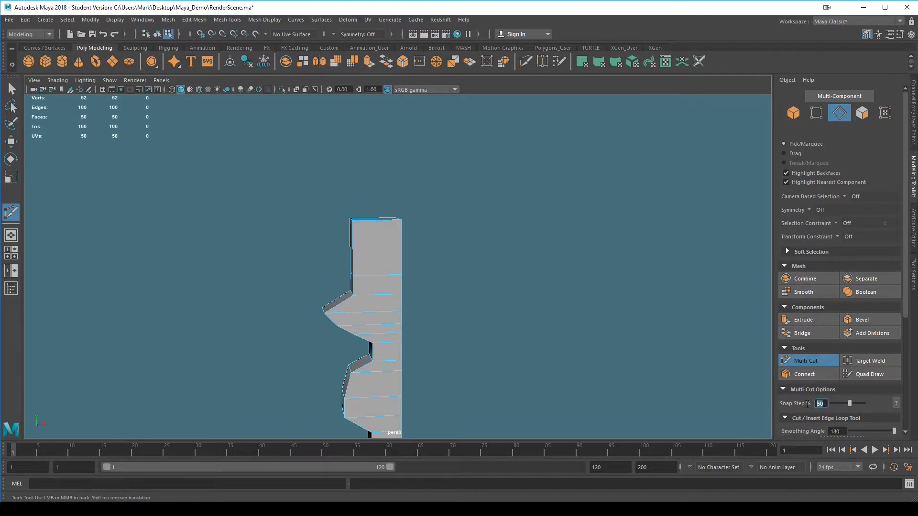
{"action": "middle_click_drag", "start_coordinate": [529, 340], "coordinate": [524, 371], "text": "alt"}
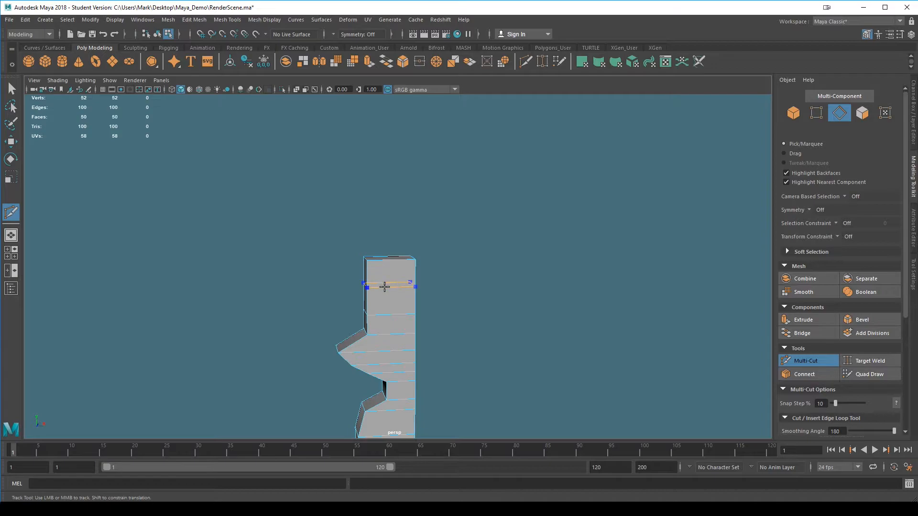
{"action": "left_click_drag", "start_coordinate": [442, 309], "coordinate": [385, 276], "text": "alt"}
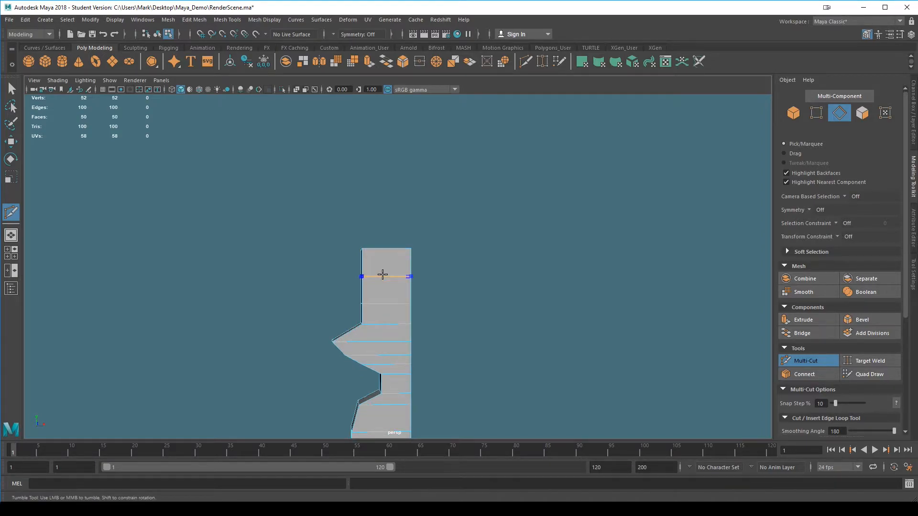
{"action": "left_click_drag", "start_coordinate": [395, 283], "coordinate": [404, 303], "text": "alt"}
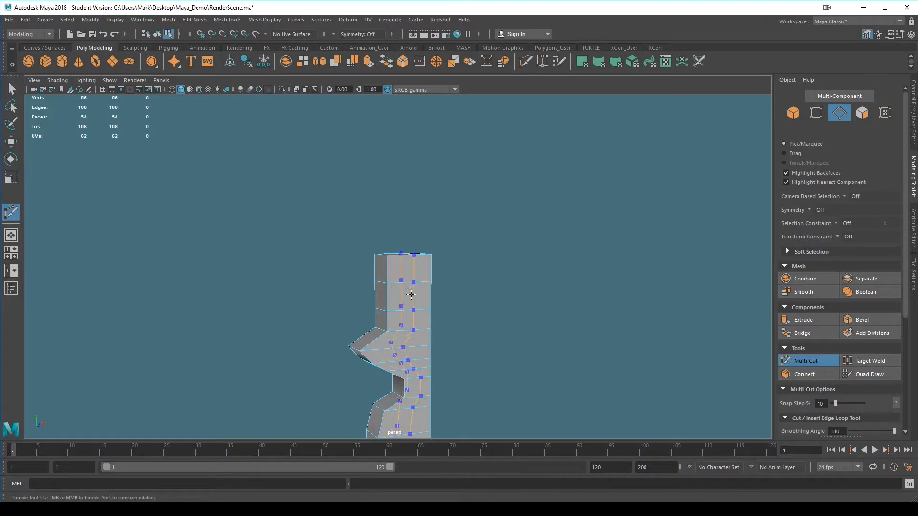
{"action": "left_click", "coordinate": [389, 295], "text": "ctrl"}
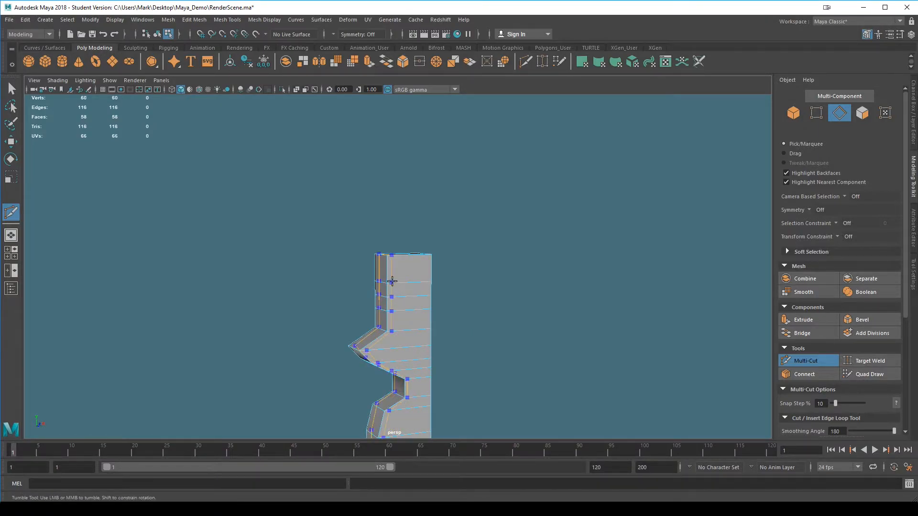
- Pull the outer edges of the top and the new loops outward along negative X, the lowest to about X -14.6, forming a wide overhang
{"action": "key", "text": "q"}
{"action": "right_click", "coordinate": [387, 293]}
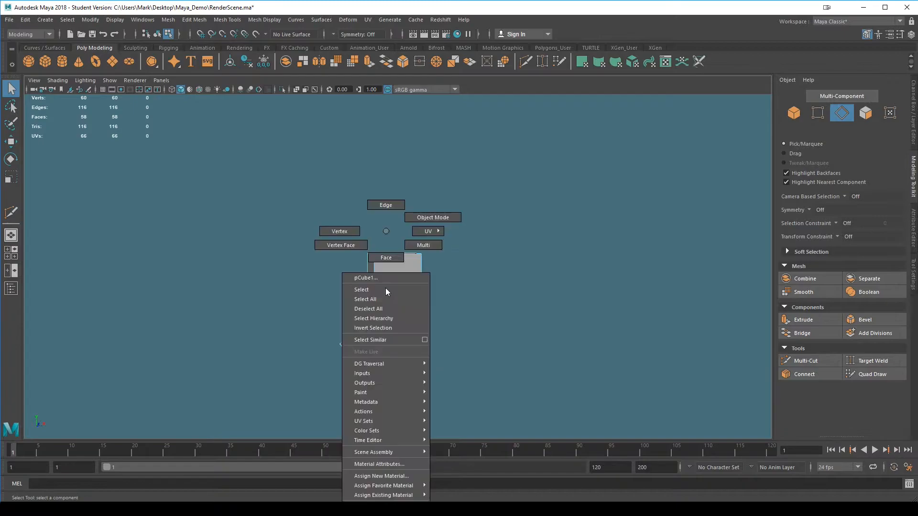
{"action": "left_click", "coordinate": [385, 205]}
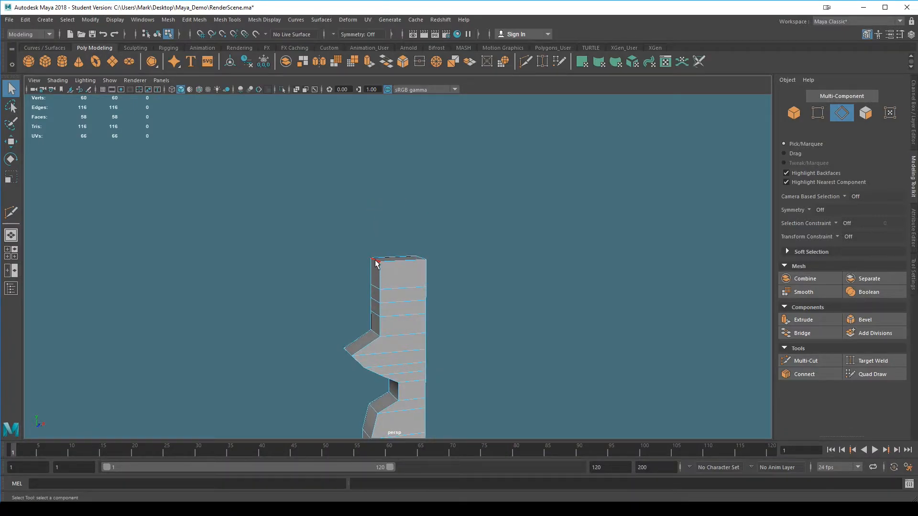
{"action": "left_click", "coordinate": [377, 263]}
{"action": "key", "text": "w"}
{"action": "left_click_drag", "start_coordinate": [385, 262], "coordinate": [430, 302]}
{"action": "left_click", "coordinate": [393, 262]}
{"action": "left_click_drag", "start_coordinate": [442, 265], "coordinate": [374, 263]}
{"action": "left_click", "coordinate": [399, 275]}
{"action": "left_click_drag", "start_coordinate": [437, 283], "coordinate": [388, 274]}
{"action": "mouse_move", "coordinate": [410, 316]}
{"action": "left_mouse_down", "text": "alt"}
{"action": "mouse_move", "coordinate": [425, 292]}
{"action": "mouse_move", "coordinate": [415, 290]}
{"action": "mouse_move", "coordinate": [418, 330]}
{"action": "left_mouse_up", "text": "alt"}
{"action": "left_click", "coordinate": [394, 287]}
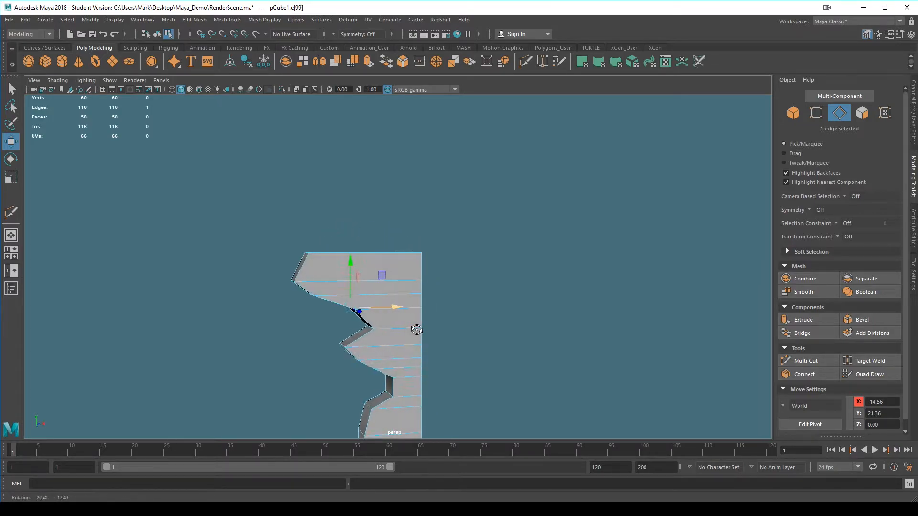
- Return to object mode with the whole extruded model selected
{"action": "middle_click_drag", "start_coordinate": [417, 329], "coordinate": [399, 335], "text": "alt"}
{"action": "mouse_move", "coordinate": [389, 386]}
{"action": "left_mouse_down", "text": "alt"}
{"action": "mouse_move", "coordinate": [419, 393]}
{"action": "mouse_move", "coordinate": [398, 395]}
{"action": "left_mouse_up", "text": "alt"}
{"action": "middle_click_drag", "start_coordinate": [415, 407], "coordinate": [442, 321], "text": "alt"}
{"action": "right_click_drag", "start_coordinate": [410, 190], "coordinate": [435, 180]}
{"action": "left_click_drag", "start_coordinate": [522, 334], "coordinate": [528, 361], "text": "alt"}
{"action": "scroll", "coordinate": [492, 336], "scroll_direction": "down", "scroll_amount": 3}
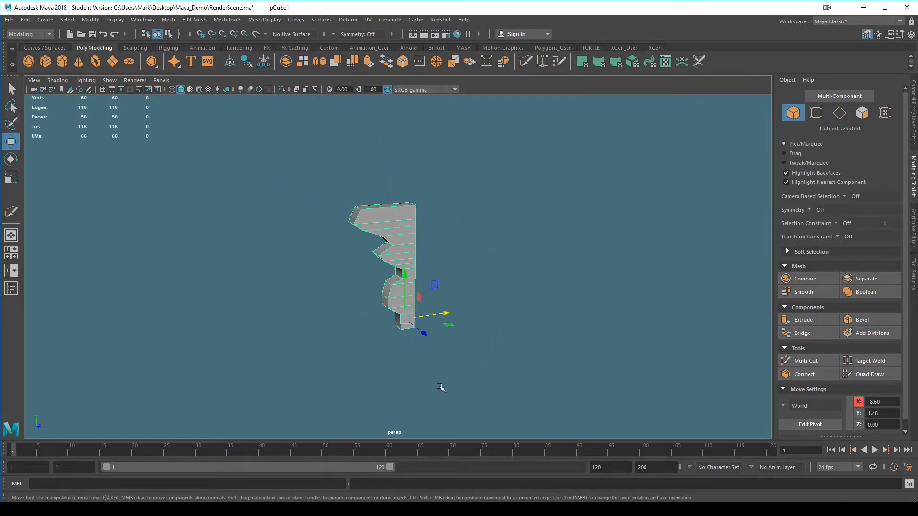
- Try to turn the model upside down with freehand rotations about its Z axis and undo them
{"action": "key", "text": "e"}
{"action": "left_click_drag", "start_coordinate": [410, 273], "coordinate": [517, 475]}
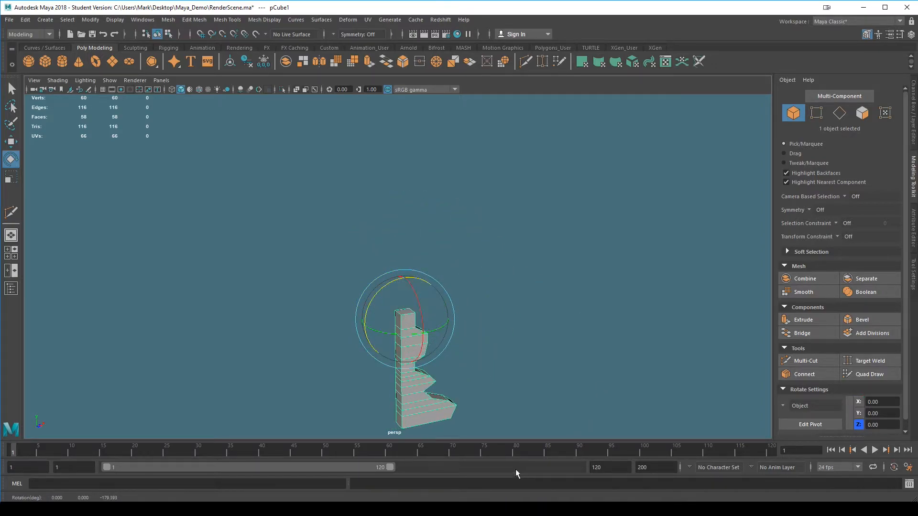
{"action": "key", "text": "ctrl+z"}
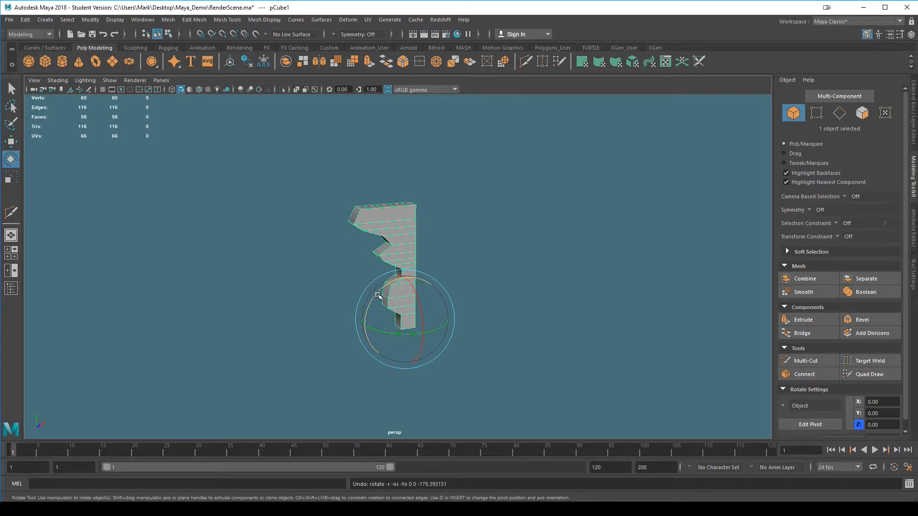
{"action": "mouse_move", "coordinate": [375, 295]}
{"action": "left_mouse_down"}
{"action": "mouse_move", "coordinate": [426, 272]}
{"action": "mouse_move", "coordinate": [459, 306]}
{"action": "mouse_move", "coordinate": [430, 272]}
{"action": "mouse_move", "coordinate": [485, 345]}
{"action": "mouse_move", "coordinate": [478, 386]}
{"action": "mouse_move", "coordinate": [495, 364]}
{"action": "mouse_move", "coordinate": [519, 367]}
{"action": "mouse_move", "coordinate": [503, 365]}
{"action": "left_mouse_up"}
{"action": "key", "text": "ctrl+z"}
- Turn the model upside down by setting its Rotate Z to exactly 180 degrees
{"action": "middle_click_drag", "start_coordinate": [504, 355], "coordinate": [484, 319], "text": "alt"}
{"action": "left_click", "coordinate": [913, 101]}
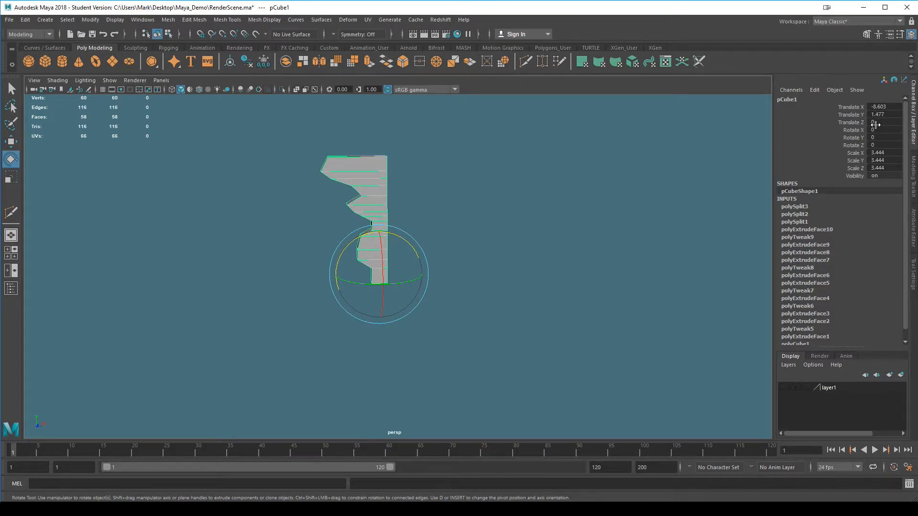
{"action": "left_click_drag", "start_coordinate": [398, 235], "coordinate": [414, 247]}
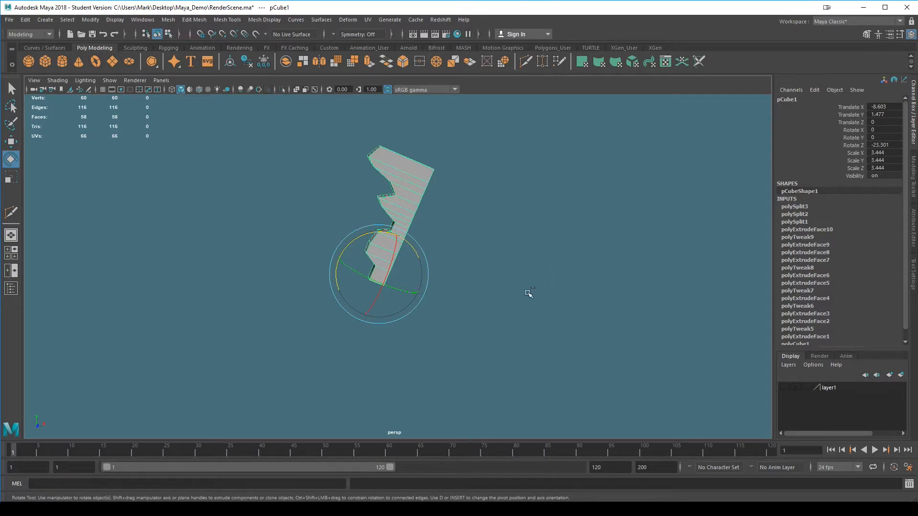
{"action": "key", "text": "ctrl+z"}
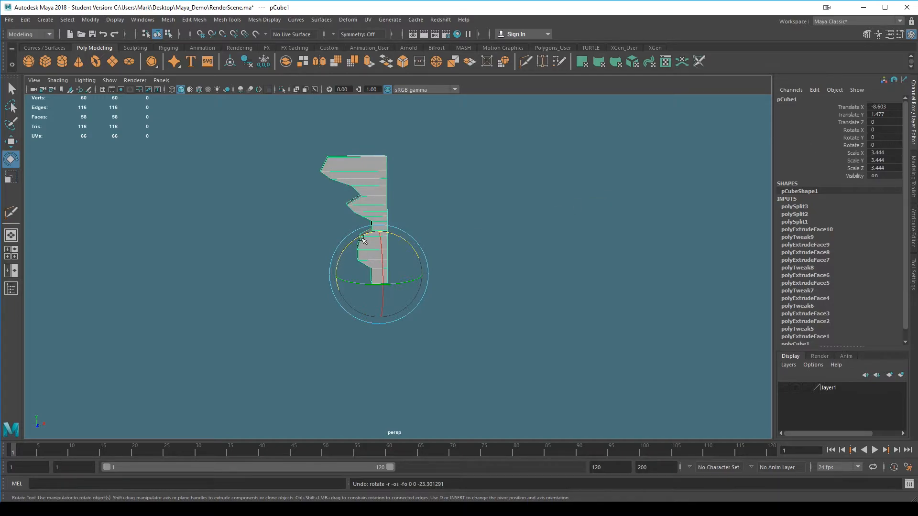
{"action": "left_click_drag", "start_coordinate": [404, 238], "coordinate": [449, 262]}
{"action": "left_click", "coordinate": [890, 145]}
{"action": "type", "text": "18"}
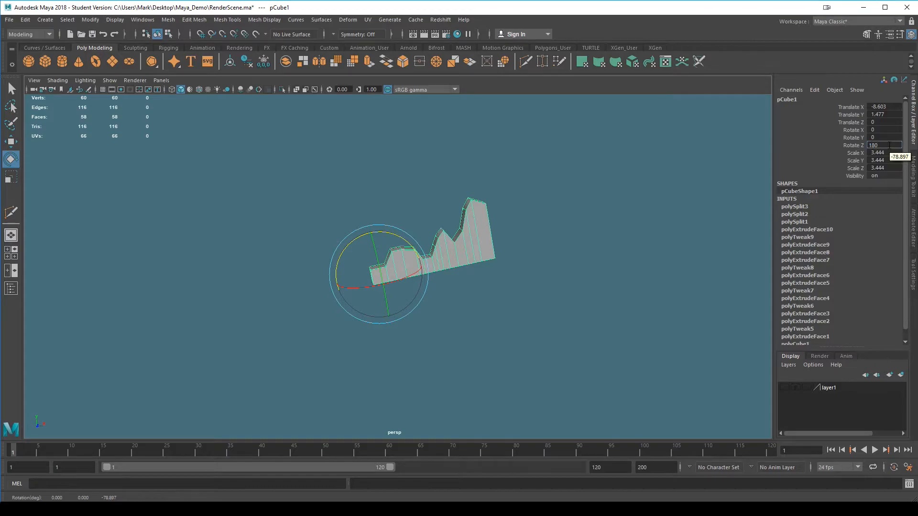
{"action": "key", "text": "Return"}
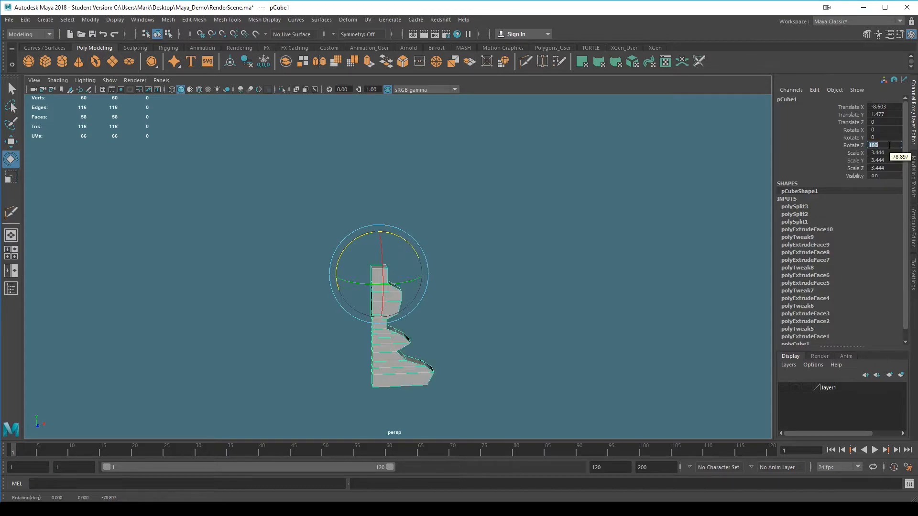
- Save the current scene and continue past the student version notice
{"action": "left_click_drag", "start_coordinate": [476, 401], "coordinate": [451, 389], "text": "alt"}
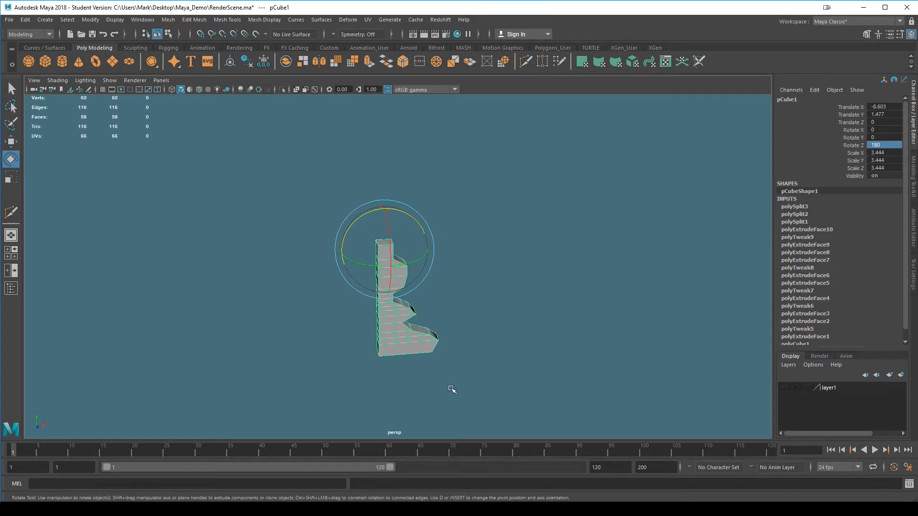
{"action": "key", "text": "w"}
{"action": "left_click_drag", "start_coordinate": [499, 367], "coordinate": [472, 296], "text": "alt"}
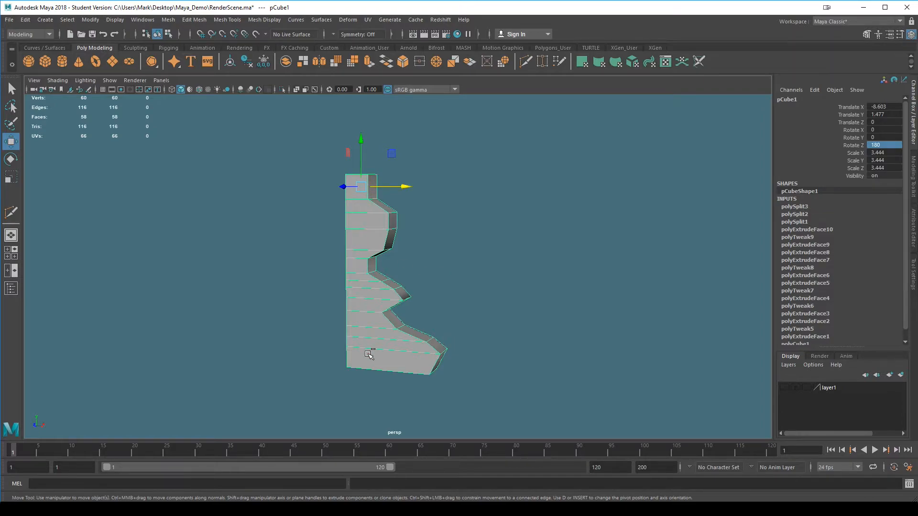
{"action": "key", "text": "ctrl+s"}
{"action": "left_click", "coordinate": [438, 271]}
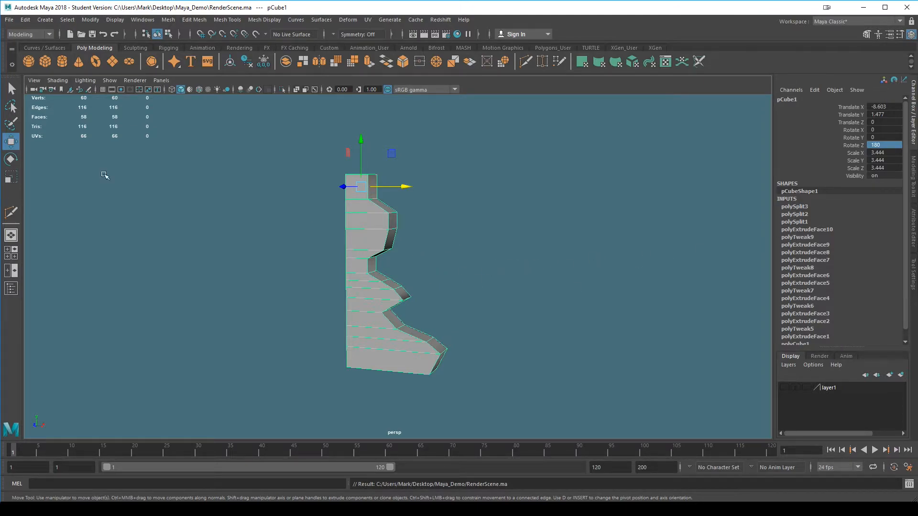
- Save the scene as a new version named RenderScene01.ma in the Maya_Demo folder, accepting the student version notice
{"action": "left_click", "coordinate": [9, 20]}
{"action": "left_click", "coordinate": [28, 77]}
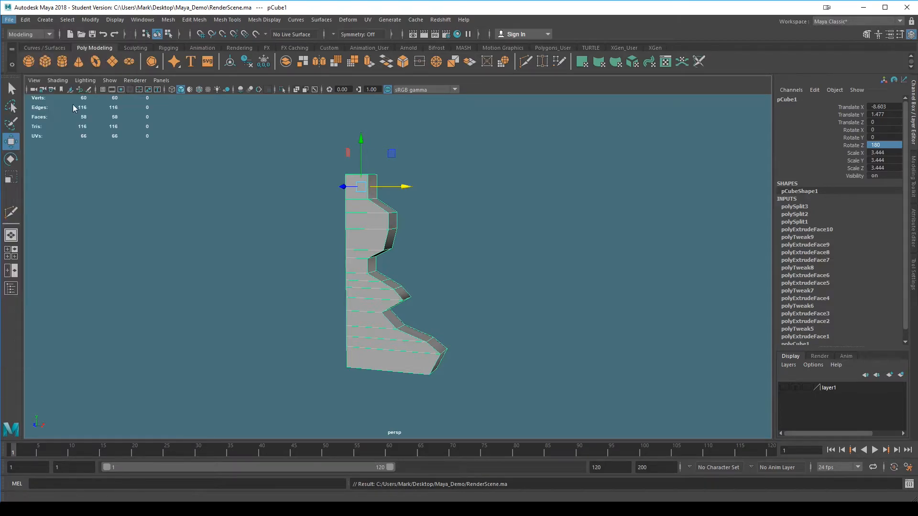
{"action": "left_click", "coordinate": [363, 330]}
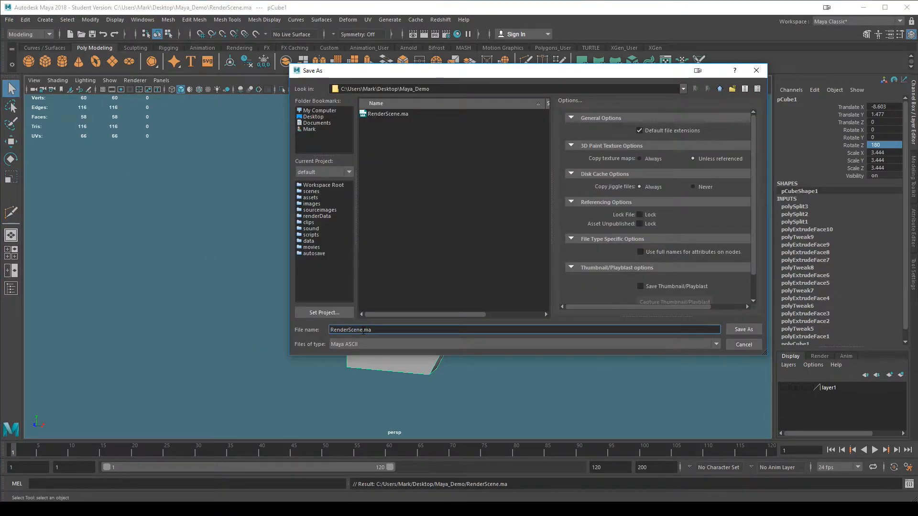
{"action": "left_click", "coordinate": [738, 330]}
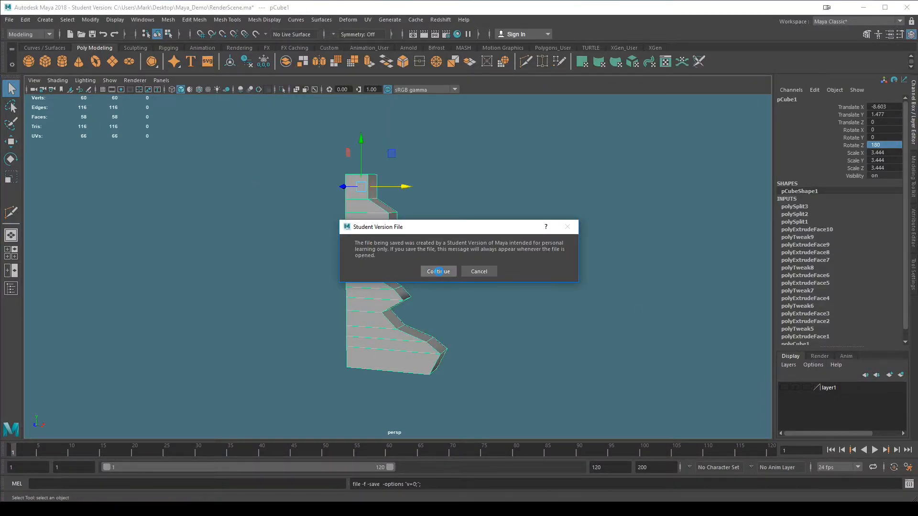
{"action": "left_click", "coordinate": [438, 271]}
{"action": "key", "text": "w"}
{"action": "left_click", "coordinate": [9, 19]}
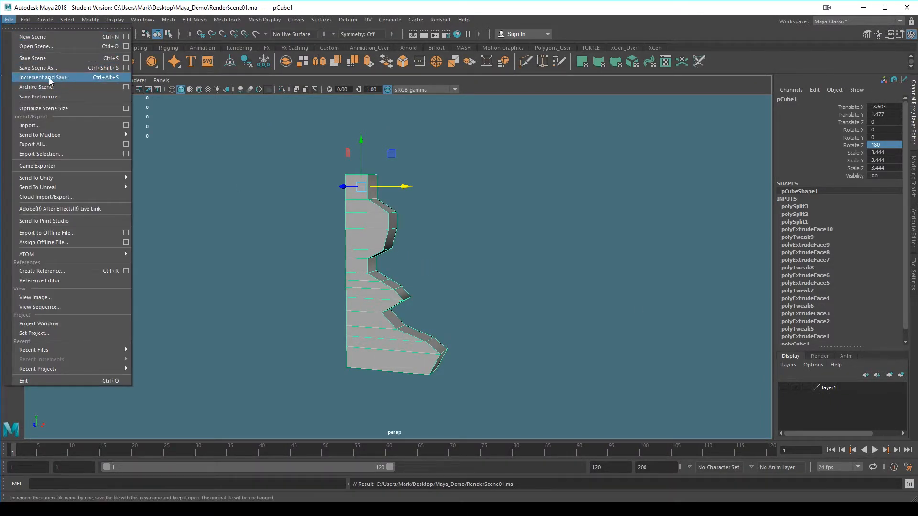
{"action": "left_click", "coordinate": [180, 6]}
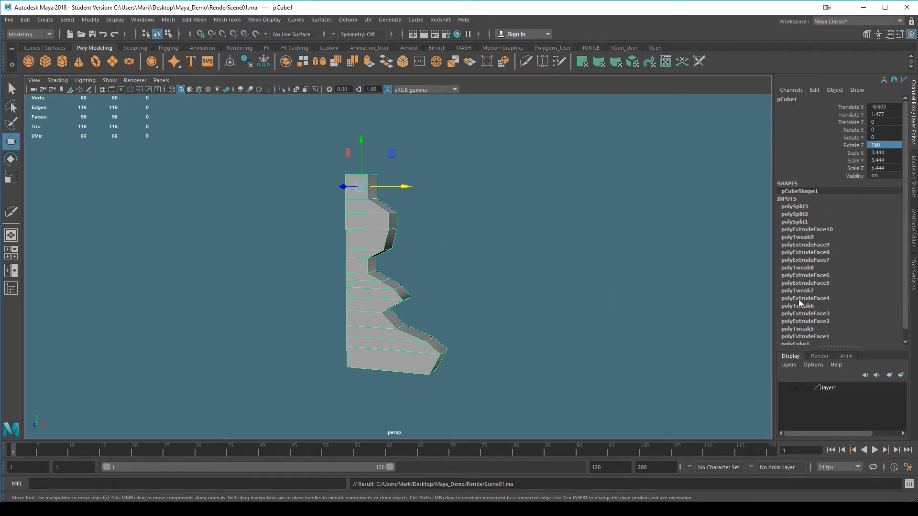
- Delete all construction history in the scene so the model's list of extrude, tweak and split inputs is cleared
{"action": "scroll", "coordinate": [900, 275], "scroll_direction": "down", "scroll_amount": 1}
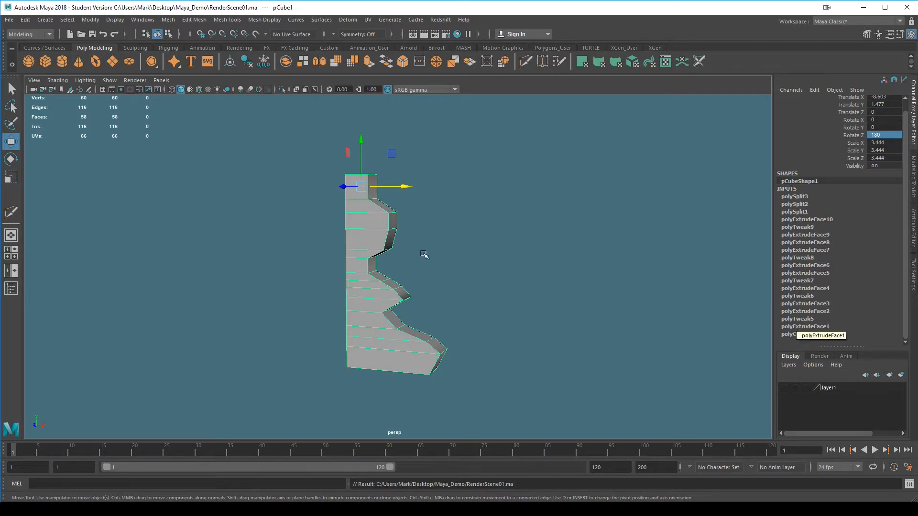
{"action": "left_click", "coordinate": [26, 20]}
{"action": "mouse_move", "coordinate": [60, 145]}
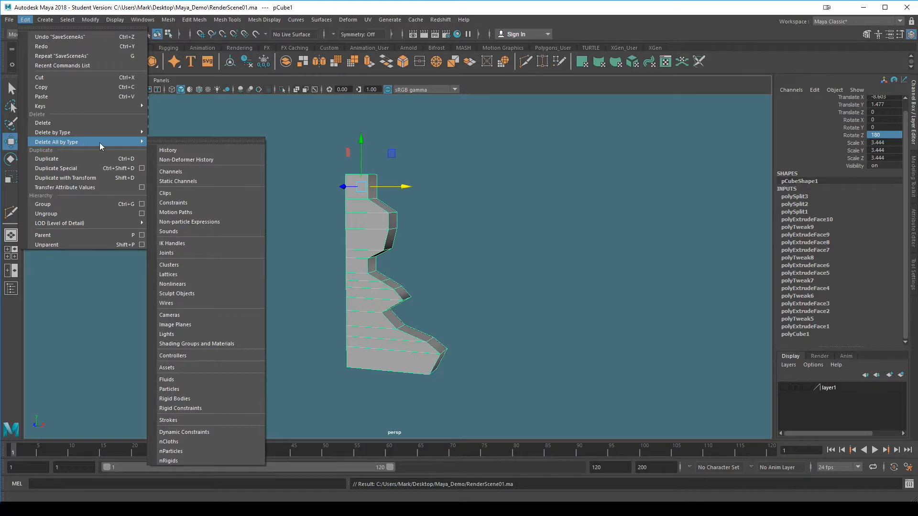
{"action": "left_click", "coordinate": [173, 150]}
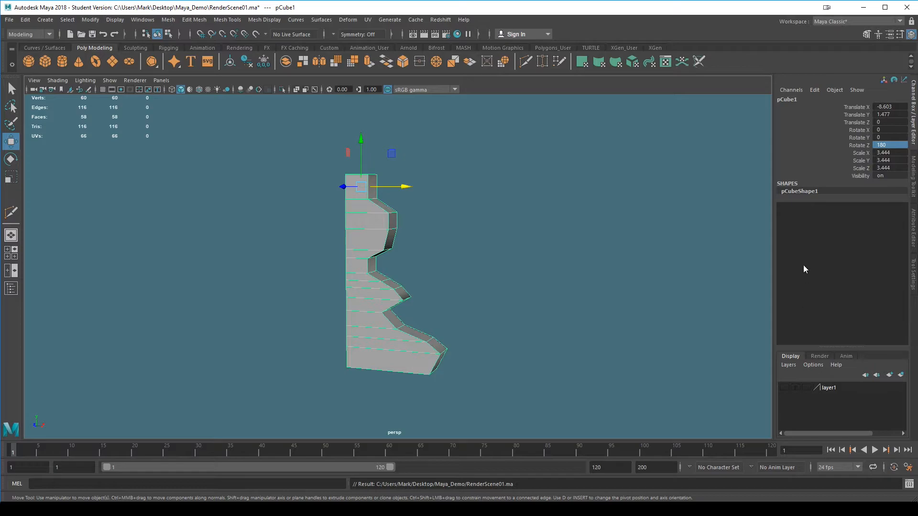
- Preview the model in smooth mesh display, inspect its shape, and return to the unsmoothed display
{"action": "left_click_drag", "start_coordinate": [484, 264], "coordinate": [516, 284], "text": "alt"}
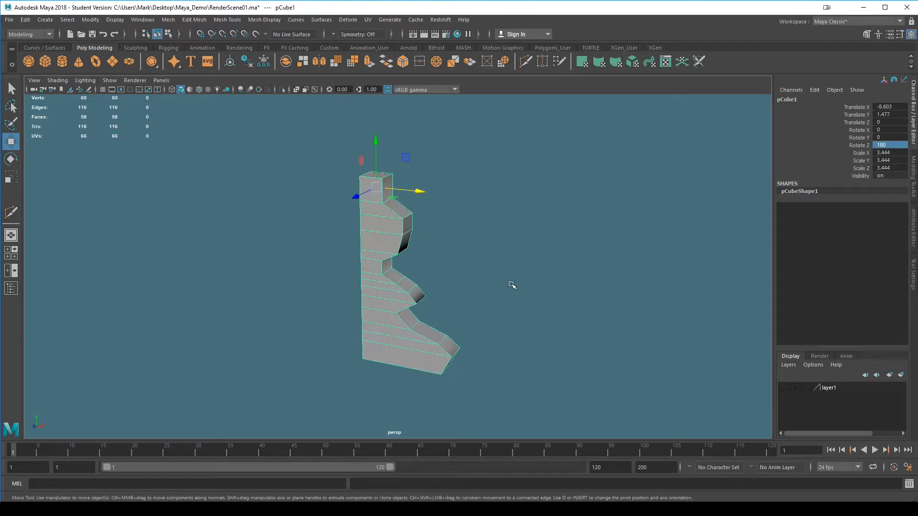
{"action": "left_click_drag", "start_coordinate": [539, 323], "coordinate": [507, 335], "text": "alt"}
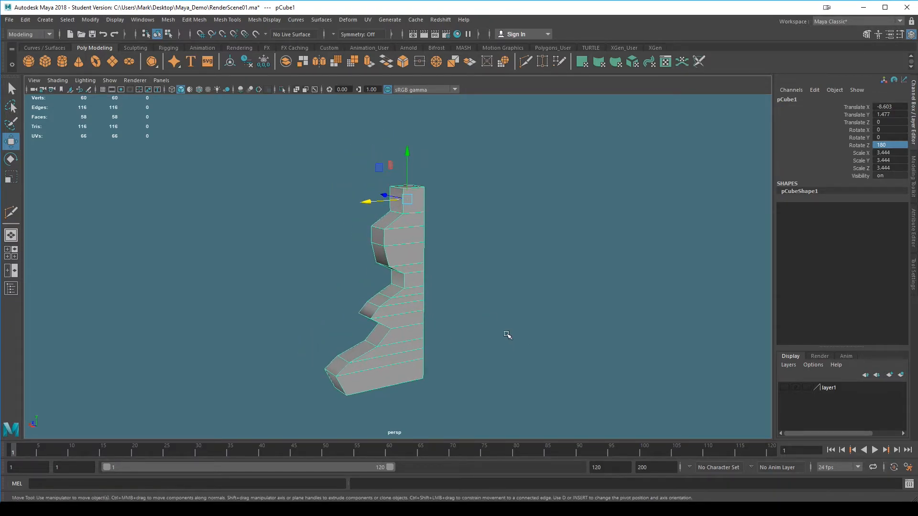
{"action": "key", "text": "3"}
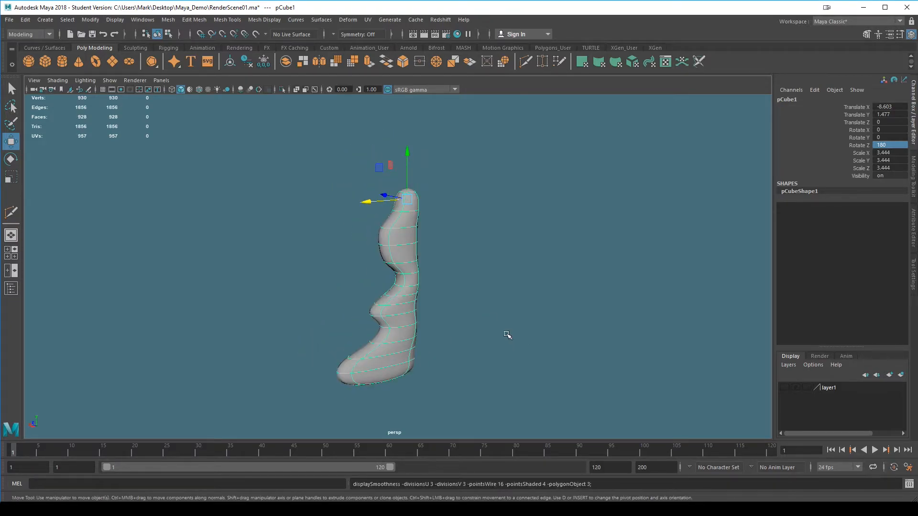
{"action": "scroll", "coordinate": [481, 324], "scroll_direction": "up", "scroll_amount": 3}
{"action": "scroll", "coordinate": [481, 324], "scroll_direction": "down", "scroll_amount": 2}
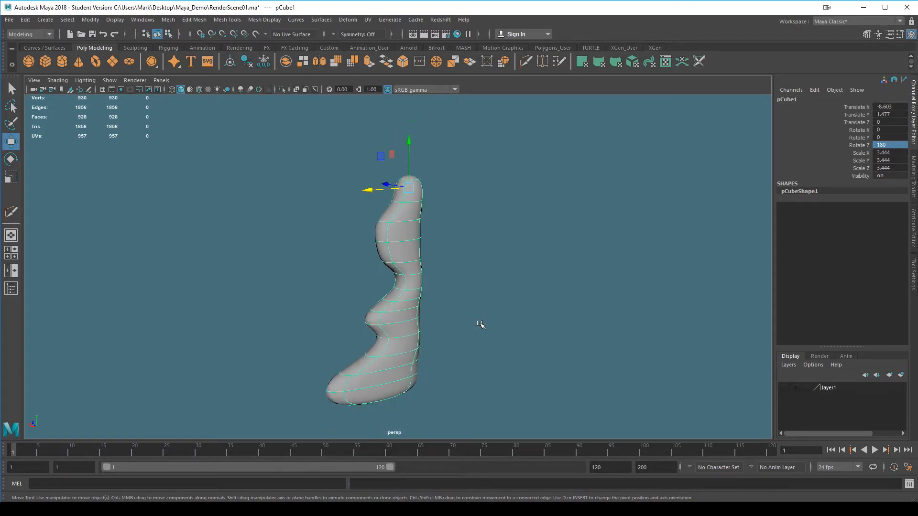
{"action": "key", "text": "1"}
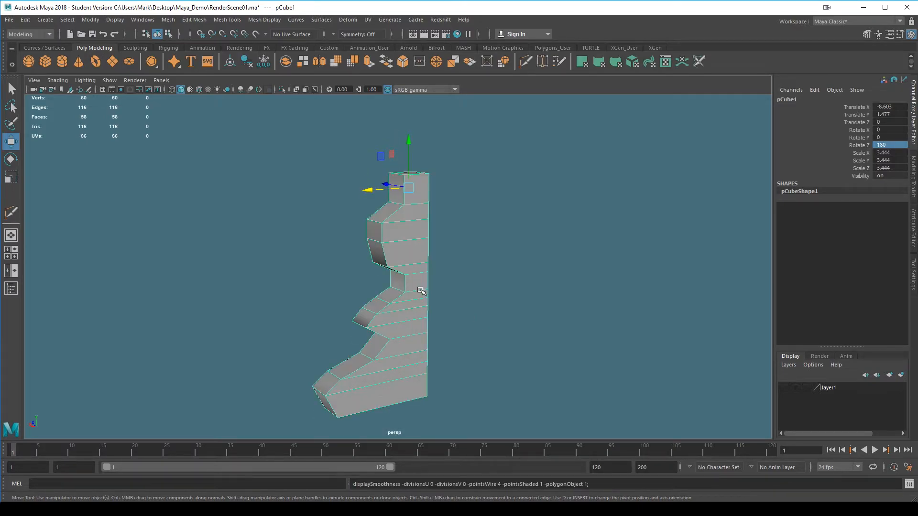
{"action": "left_click_drag", "start_coordinate": [467, 311], "coordinate": [488, 316], "text": "alt"}
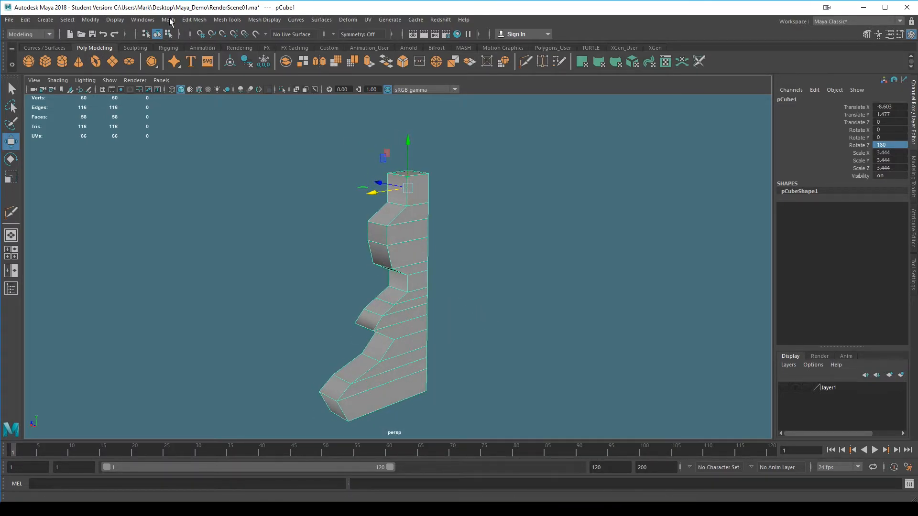
- Try the Smooth operation on the whole mesh with 1 division and undo it
{"action": "left_click", "coordinate": [168, 20]}
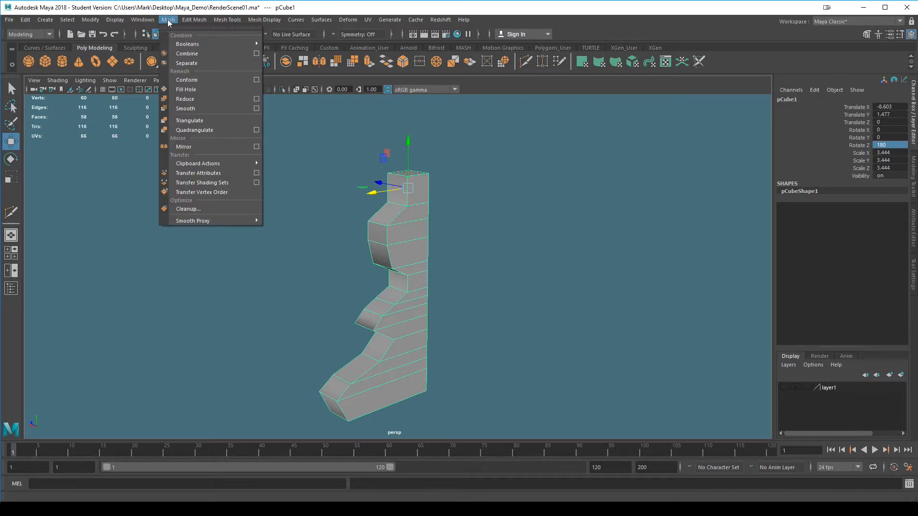
{"action": "left_click", "coordinate": [187, 109]}
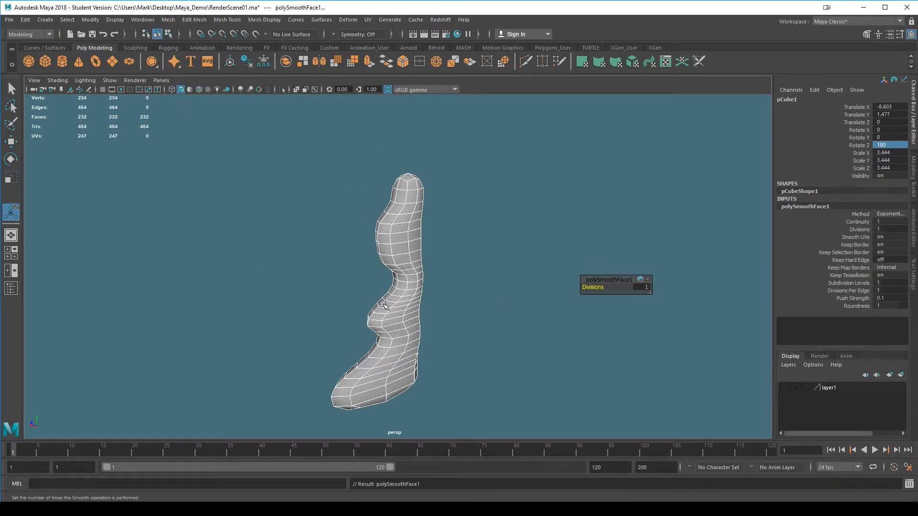
{"action": "left_click_drag", "start_coordinate": [592, 286], "coordinate": [429, 342]}
{"action": "key", "text": "q"}
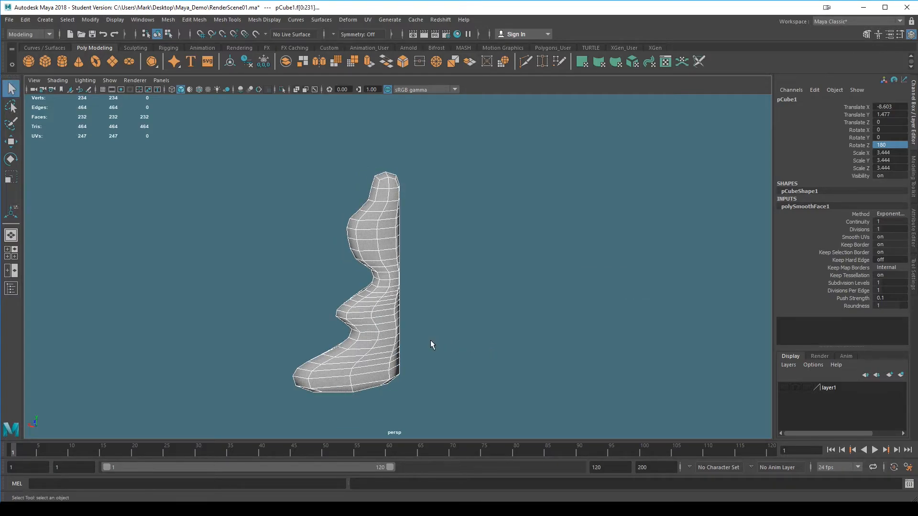
{"action": "middle_click_drag", "start_coordinate": [453, 345], "coordinate": [510, 340], "text": "alt"}
{"action": "key", "text": "ctrl+z"}
{"action": "left_click_drag", "start_coordinate": [453, 345], "coordinate": [511, 341]}
{"action": "left_click_drag", "start_coordinate": [511, 340], "coordinate": [565, 346], "text": "alt"}
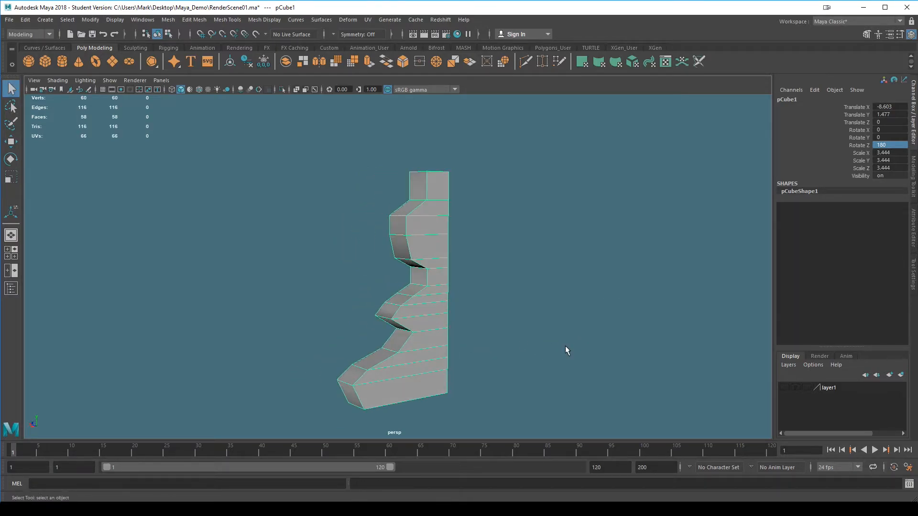
- Compare the smooth preview with the unsmoothed display again and examine the sharp edges of the model's top block
{"action": "middle_click_drag", "start_coordinate": [564, 345], "coordinate": [553, 318], "text": "alt"}
{"action": "left_click_drag", "start_coordinate": [553, 318], "coordinate": [522, 334], "text": "alt"}
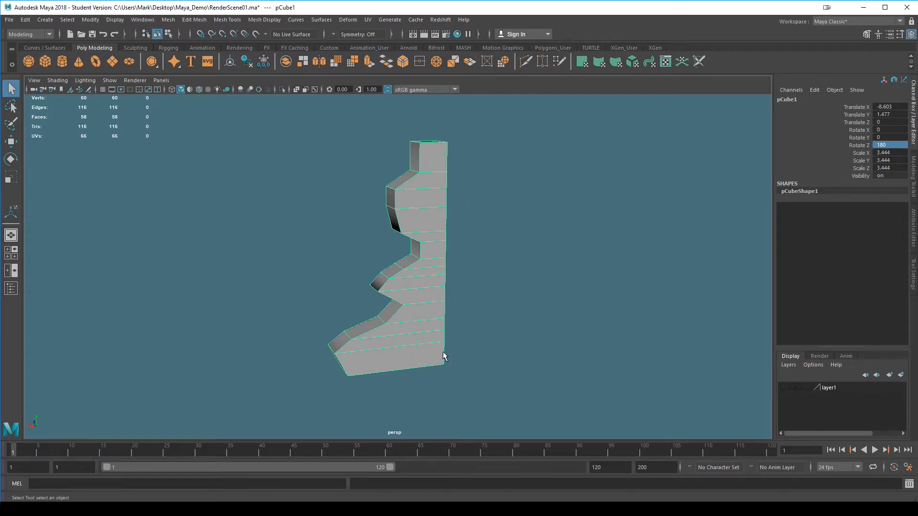
{"action": "key", "text": "3"}
{"action": "left_click_drag", "start_coordinate": [536, 348], "coordinate": [545, 284], "text": "alt"}
{"action": "key", "text": "1"}
{"action": "left_click_drag", "start_coordinate": [476, 182], "coordinate": [432, 151], "text": "alt"}
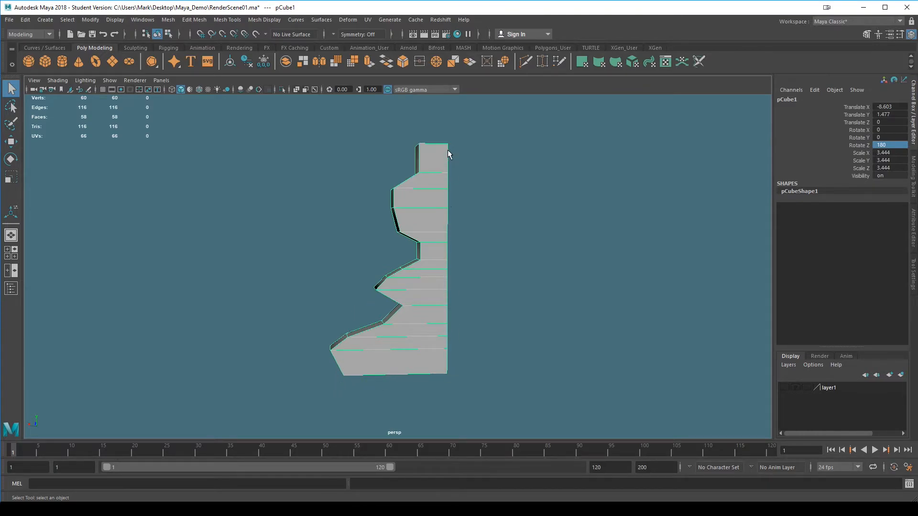
{"action": "left_click_drag", "start_coordinate": [486, 178], "coordinate": [498, 310], "text": "alt"}
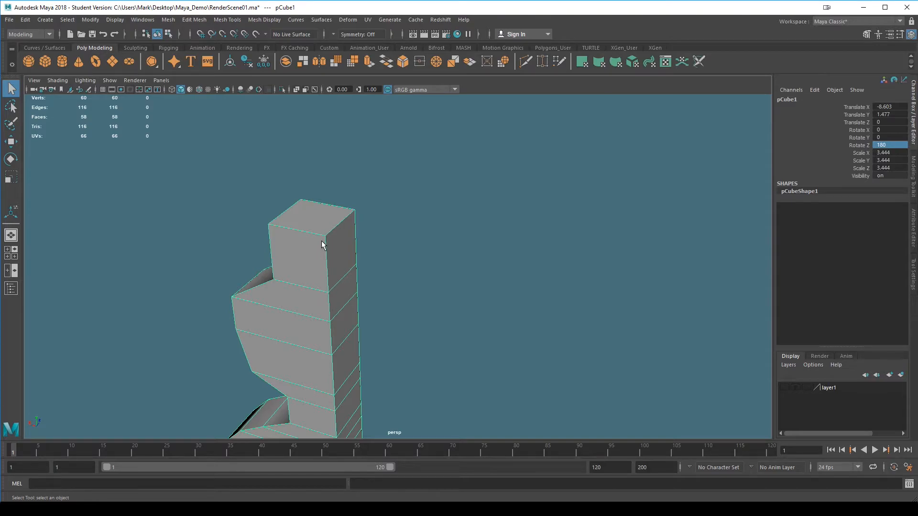
{"action": "left_click_drag", "start_coordinate": [445, 331], "coordinate": [497, 282], "text": "alt"}
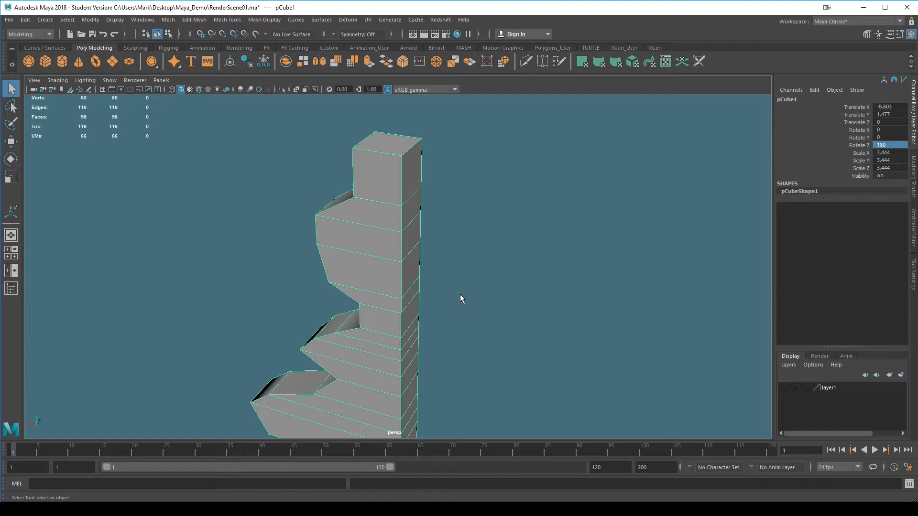
{"action": "left_click_drag", "start_coordinate": [494, 326], "coordinate": [502, 337], "text": "alt"}
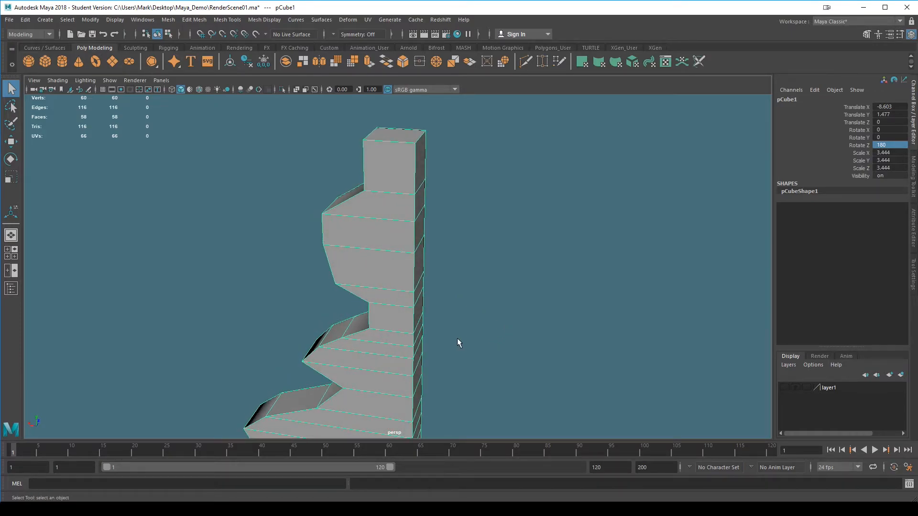
- Show the Modeling Toolkit, duplicate the model and move the copy sideways so the two stand next to each other
{"action": "left_click", "coordinate": [913, 190]}
{"action": "left_click_drag", "start_coordinate": [588, 242], "coordinate": [434, 155], "text": "alt"}
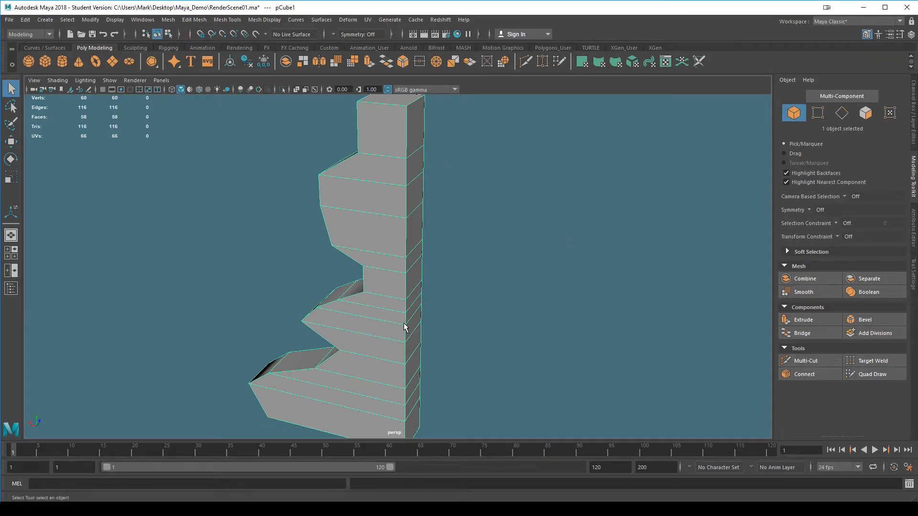
{"action": "scroll", "coordinate": [404, 326], "scroll_direction": "down", "scroll_amount": 3}
{"action": "key", "text": "w"}
{"action": "middle_click_drag", "start_coordinate": [463, 307], "coordinate": [329, 302]}
{"action": "mouse_move", "coordinate": [284, 161]}
{"action": "left_mouse_down", "text": "shift"}
{"action": "mouse_move", "coordinate": [389, 174]}
{"action": "mouse_move", "coordinate": [450, 208]}
{"action": "left_mouse_up", "text": "shift"}
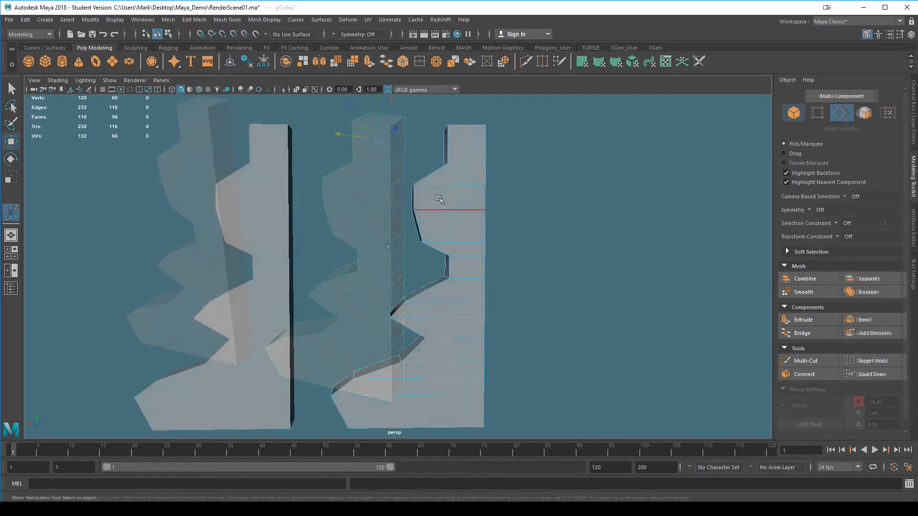
- Select the four depth-wise corner edges of the copy, two on its top block and two on its base
{"action": "right_click_drag", "start_coordinate": [444, 203], "coordinate": [599, 278]}
{"action": "left_click_drag", "start_coordinate": [599, 278], "coordinate": [539, 276], "text": "alt"}
{"action": "left_click_drag", "start_coordinate": [514, 323], "coordinate": [420, 250], "text": "alt"}
{"action": "right_click_drag", "start_coordinate": [422, 249], "coordinate": [420, 205]}
{"action": "left_click", "coordinate": [436, 200]}
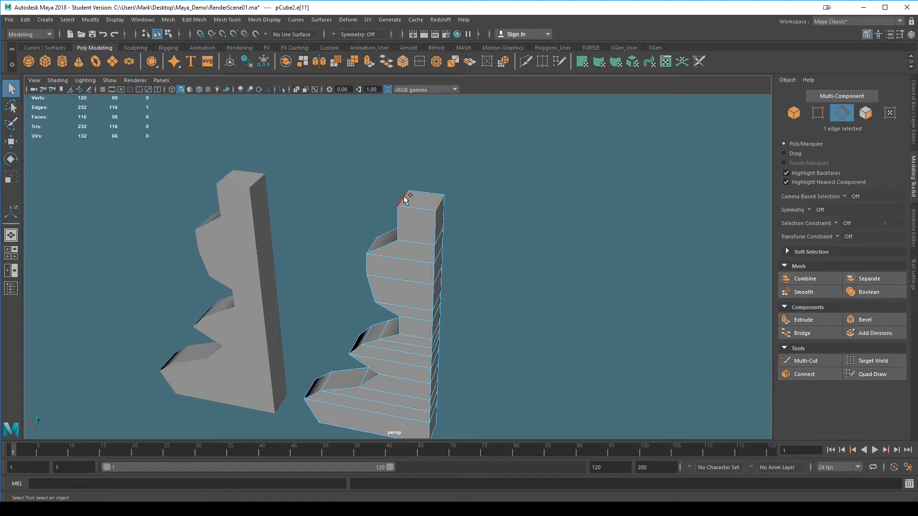
{"action": "left_click_drag", "start_coordinate": [515, 325], "coordinate": [532, 257], "text": "alt"}
{"action": "left_click", "coordinate": [461, 340], "text": "shift"}
{"action": "left_click", "coordinate": [304, 340], "text": "shift"}
{"action": "left_click_drag", "start_coordinate": [411, 360], "coordinate": [477, 373], "text": "alt"}
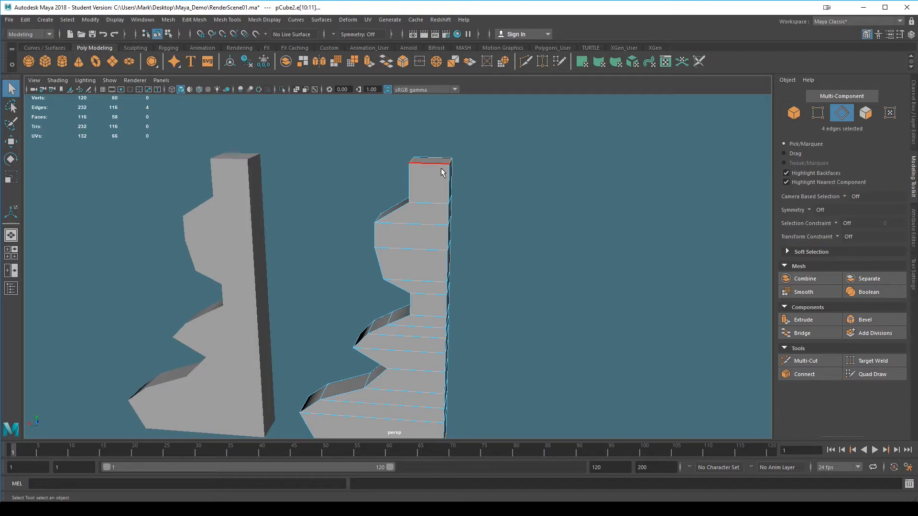
{"action": "middle_click_drag", "start_coordinate": [503, 334], "coordinate": [494, 305], "text": "alt"}
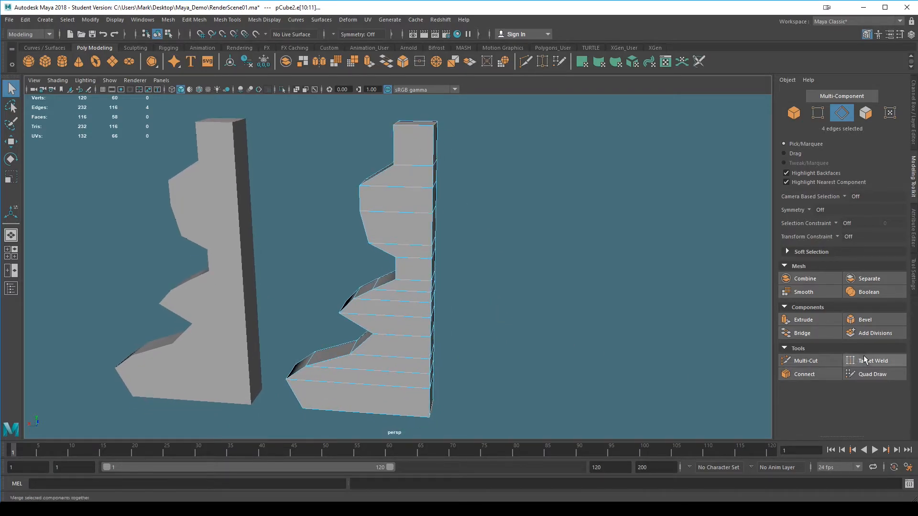
- Bevel the four selected corner edges with 5 segments and a fraction of about 0.5
{"action": "left_click", "coordinate": [865, 319]}
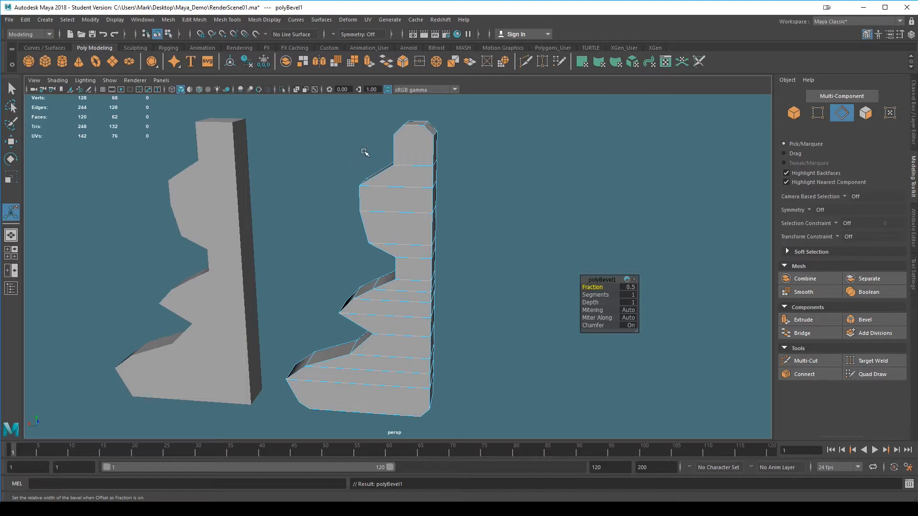
{"action": "left_click_drag", "start_coordinate": [589, 287], "coordinate": [616, 296]}
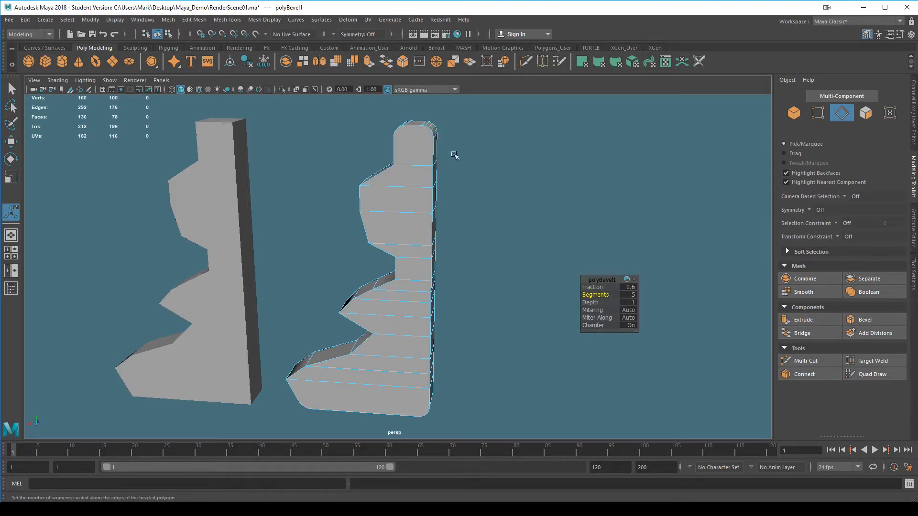
{"action": "middle_click_drag", "start_coordinate": [492, 369], "coordinate": [487, 336], "text": "alt"}
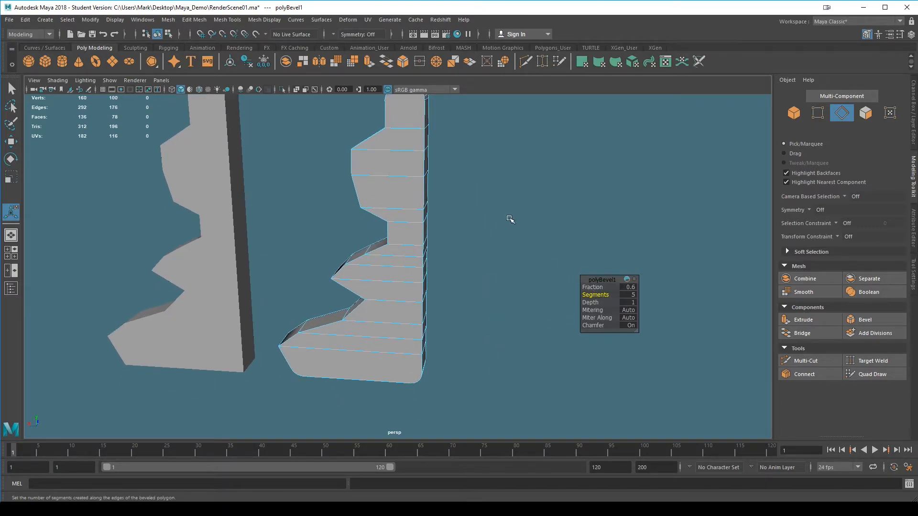
{"action": "middle_click_drag", "start_coordinate": [510, 220], "coordinate": [484, 289], "text": "alt"}
{"action": "left_click_drag", "start_coordinate": [591, 287], "coordinate": [621, 295]}
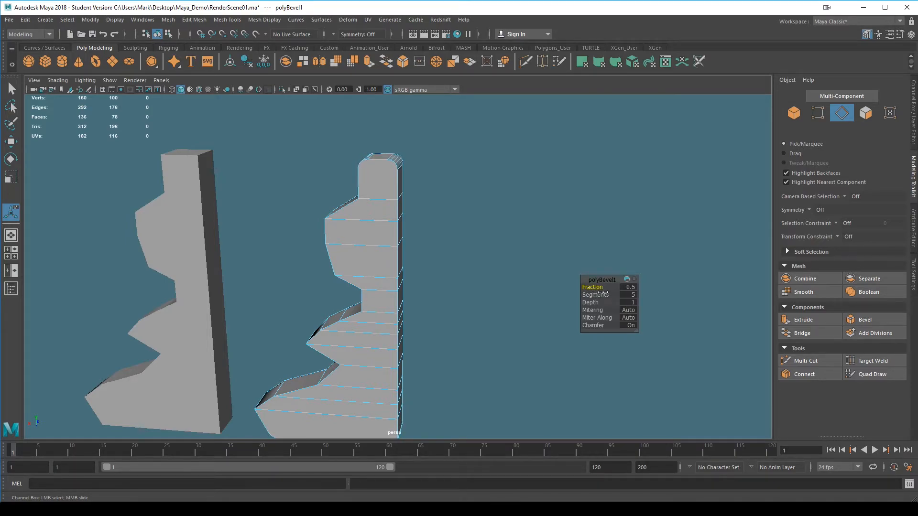
{"action": "left_click_drag", "start_coordinate": [606, 292], "coordinate": [608, 292]}
- Select the rounded side face of the copy's top block and examine its many-sided outline from several angles
{"action": "middle_click_drag", "start_coordinate": [504, 342], "coordinate": [499, 228], "text": "alt"}
{"action": "left_click_drag", "start_coordinate": [498, 308], "coordinate": [447, 363], "text": "alt"}
{"action": "right_click_drag", "start_coordinate": [358, 196], "coordinate": [359, 207]}
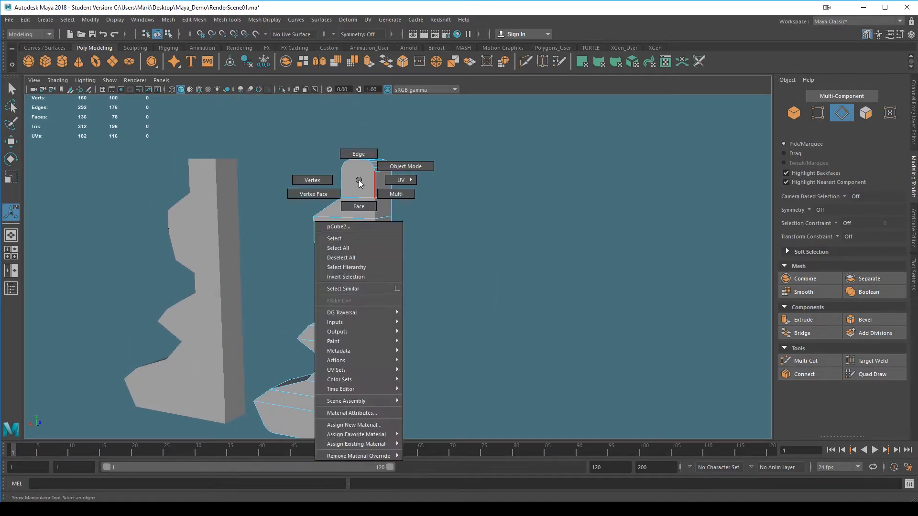
{"action": "left_click", "coordinate": [365, 191]}
{"action": "middle_click_drag", "start_coordinate": [459, 211], "coordinate": [440, 317], "text": "alt"}
{"action": "key", "text": "f"}
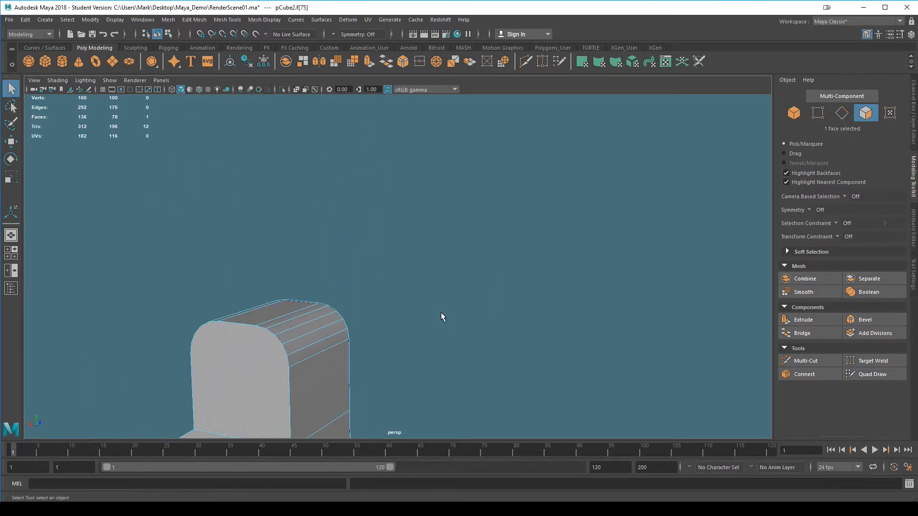
{"action": "left_click_drag", "start_coordinate": [410, 371], "coordinate": [607, 374], "text": "alt"}
{"action": "middle_click_drag", "start_coordinate": [607, 374], "coordinate": [560, 346], "text": "alt"}
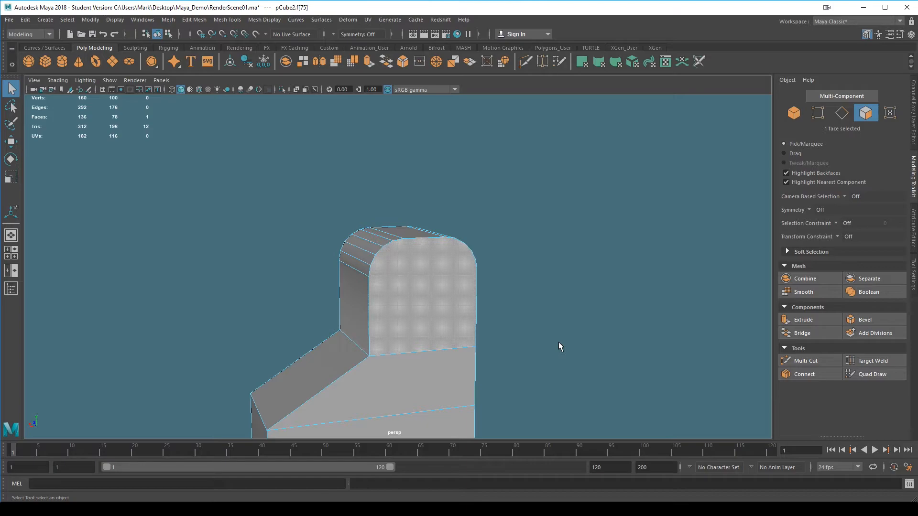
{"action": "left_click_drag", "start_coordinate": [551, 328], "coordinate": [484, 313], "text": "alt"}
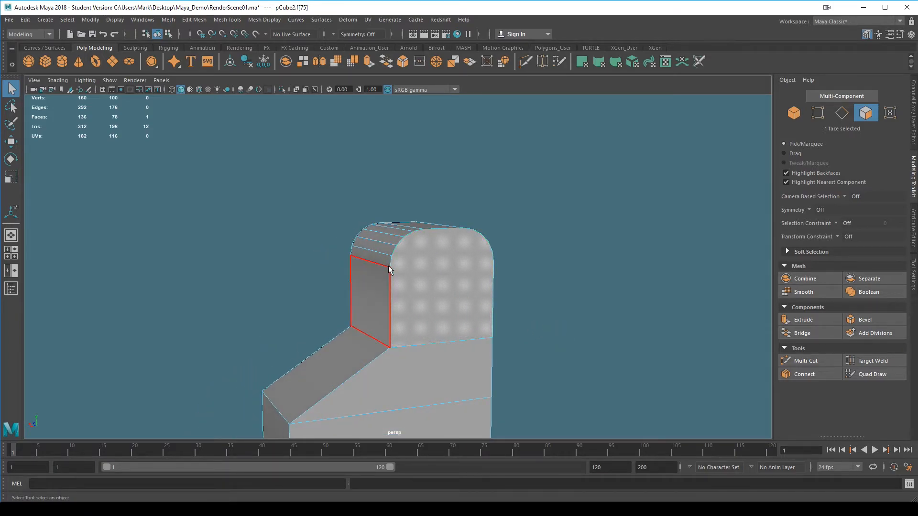
- Try a Multi-Cut across the top block's side face, joining the vertices at the lower ends of its two rounded corners
{"action": "right_click_drag", "start_coordinate": [418, 231], "coordinate": [377, 233]}
{"action": "left_click", "coordinate": [495, 264], "text": "shift"}
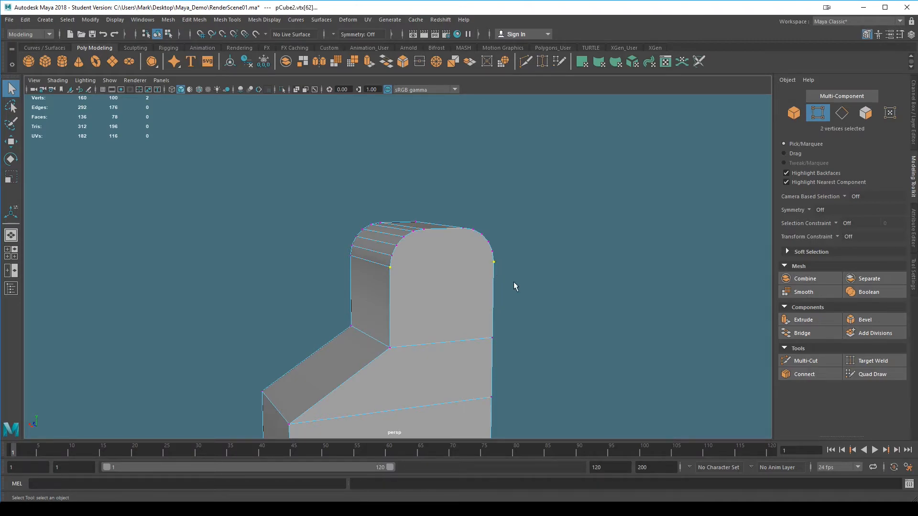
{"action": "left_click", "coordinate": [806, 360]}
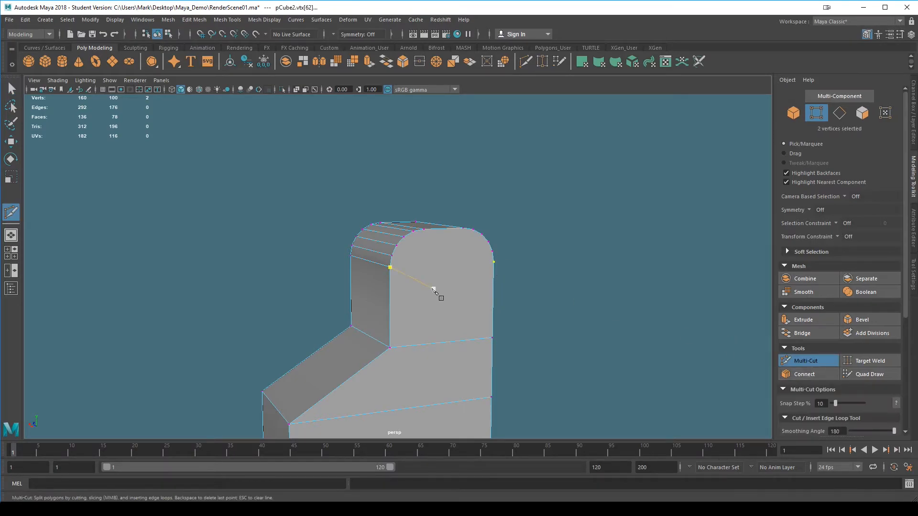
{"action": "left_click", "coordinate": [389, 267]}
{"action": "left_click", "coordinate": [493, 262]}
{"action": "key", "text": "Return"}
{"action": "left_click_drag", "start_coordinate": [639, 306], "coordinate": [537, 313], "text": "alt"}
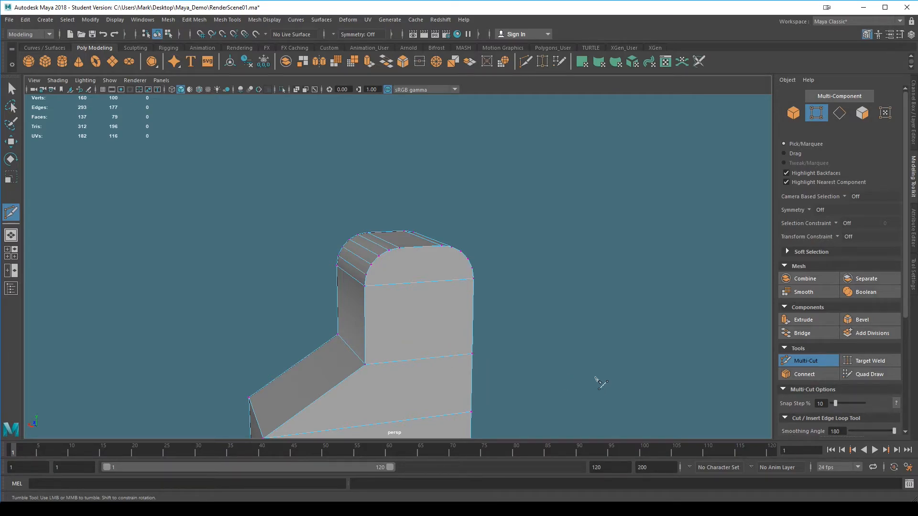
{"action": "key", "text": "ctrl+z"}
{"action": "key", "text": "q"}
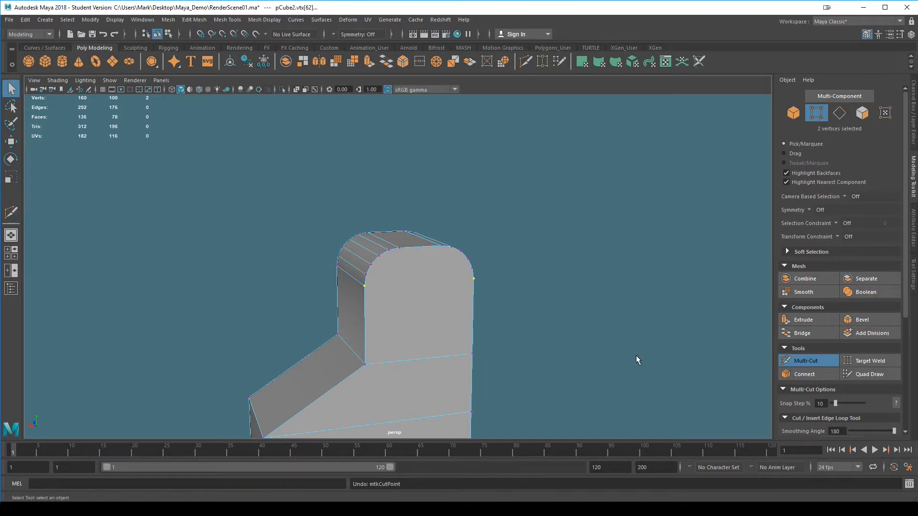
- In edge mode, select the two long vertical edge loops along the copy's straight back
{"action": "left_click_drag", "start_coordinate": [608, 335], "coordinate": [442, 261], "text": "alt"}
{"action": "right_click_drag", "start_coordinate": [442, 261], "coordinate": [463, 219]}
{"action": "left_click_drag", "start_coordinate": [515, 308], "coordinate": [459, 193], "text": "alt"}
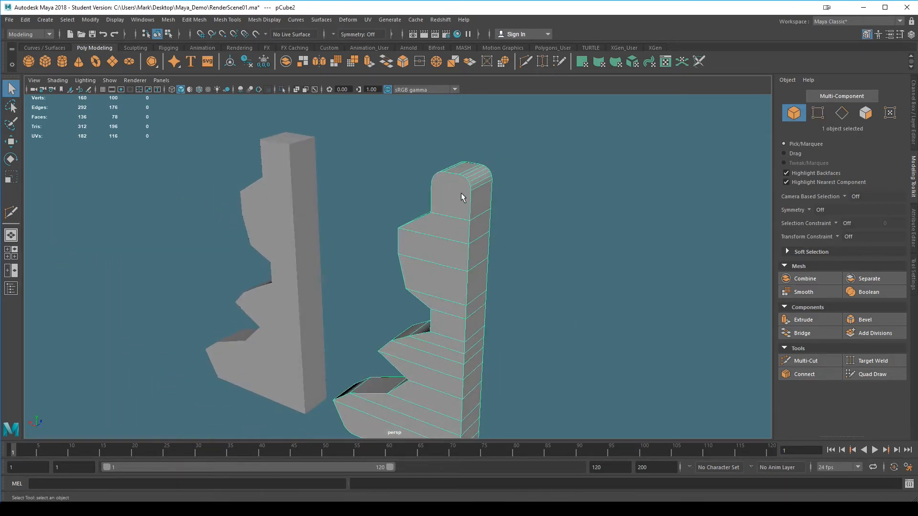
{"action": "right_click_drag", "start_coordinate": [461, 249], "coordinate": [463, 200]}
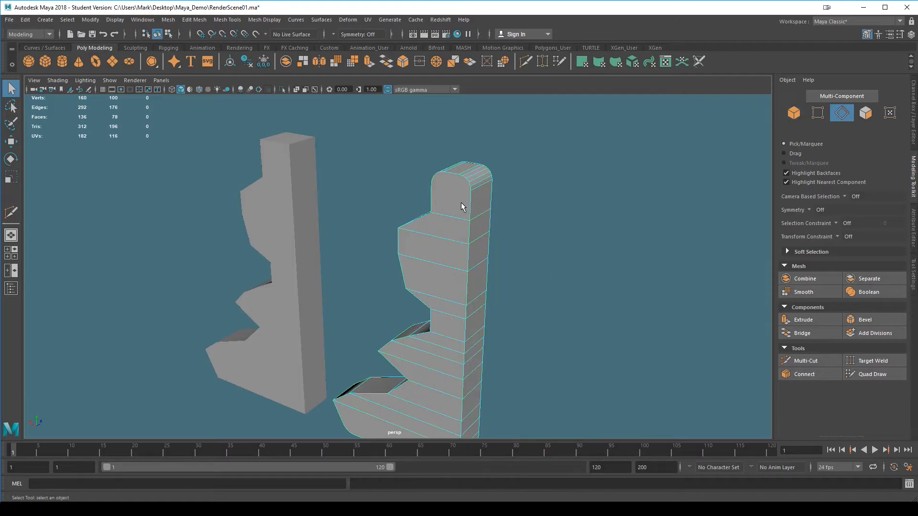
{"action": "double_click", "coordinate": [467, 291]}
{"action": "mouse_move", "coordinate": [576, 349]}
{"action": "left_mouse_down", "text": "alt"}
{"action": "mouse_move", "coordinate": [471, 340]}
{"action": "mouse_move", "coordinate": [579, 343]}
{"action": "left_mouse_up", "text": "alt"}
{"action": "left_click", "coordinate": [580, 347]}
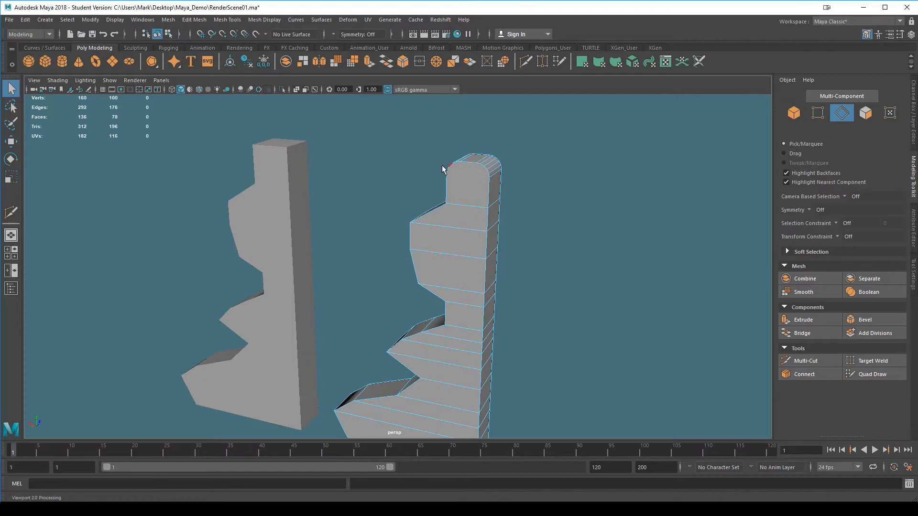
{"action": "left_click", "coordinate": [410, 231]}
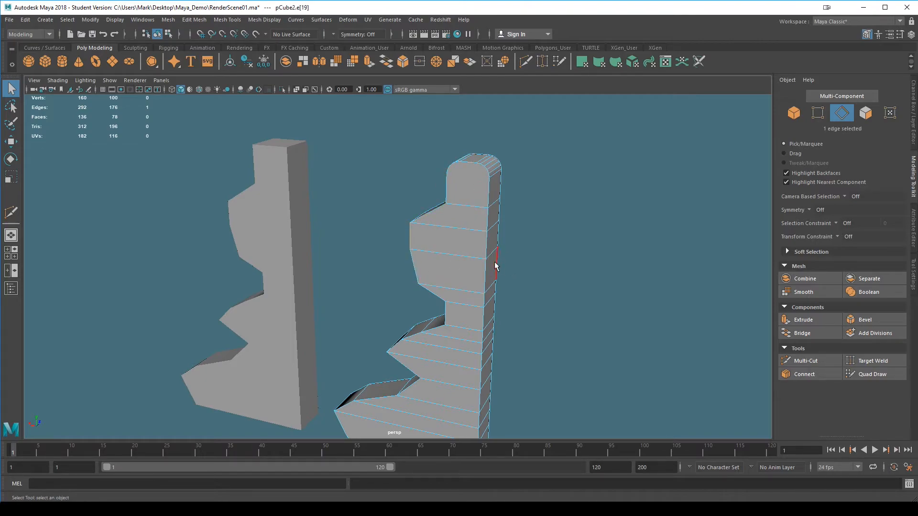
{"action": "double_click", "coordinate": [486, 274]}
{"action": "middle_click_drag", "start_coordinate": [554, 393], "coordinate": [509, 228], "text": "alt"}
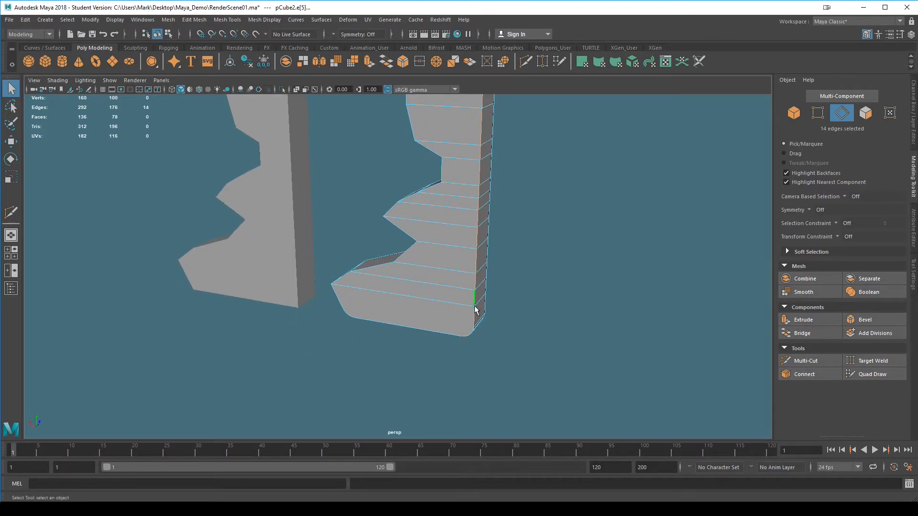
{"action": "left_click_drag", "start_coordinate": [473, 332], "coordinate": [467, 273], "text": "alt"}
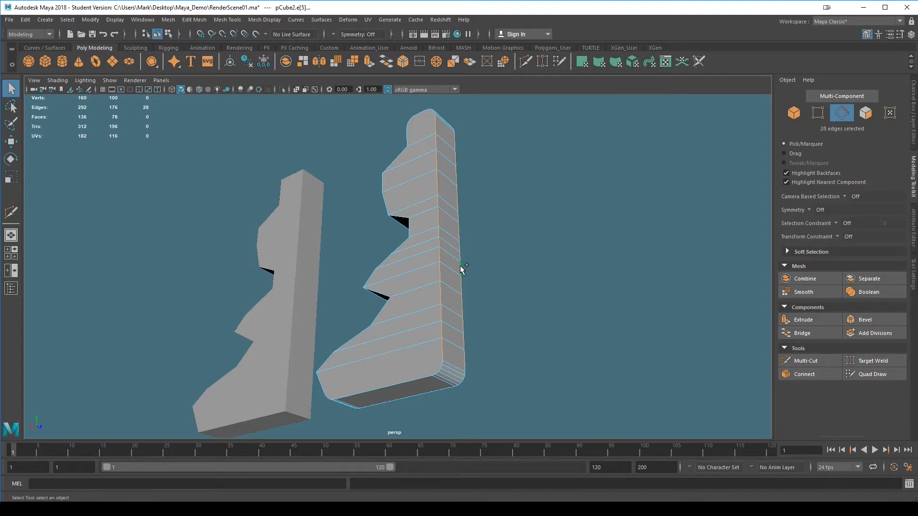
- Add the edges under the base and the stepped front outline loops on both side faces to the selection
{"action": "left_click", "coordinate": [419, 385], "text": "shift"}
{"action": "left_click_drag", "start_coordinate": [376, 364], "coordinate": [484, 384], "text": "alt"}
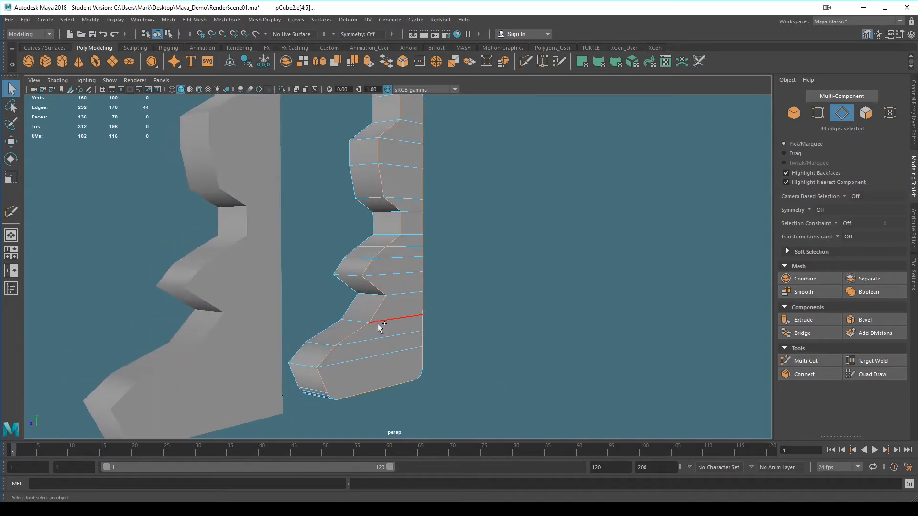
{"action": "double_click", "coordinate": [351, 305], "text": "shift"}
- Add the short outline edges around the base's rounded front corner to the selection
{"action": "left_click_drag", "start_coordinate": [373, 372], "coordinate": [490, 337], "text": "alt"}
{"action": "scroll", "coordinate": [502, 344], "scroll_direction": "up", "scroll_amount": 5}
{"action": "middle_click_drag", "start_coordinate": [519, 354], "coordinate": [454, 320], "text": "alt"}
{"action": "left_click_drag", "start_coordinate": [454, 320], "coordinate": [460, 339], "text": "alt"}
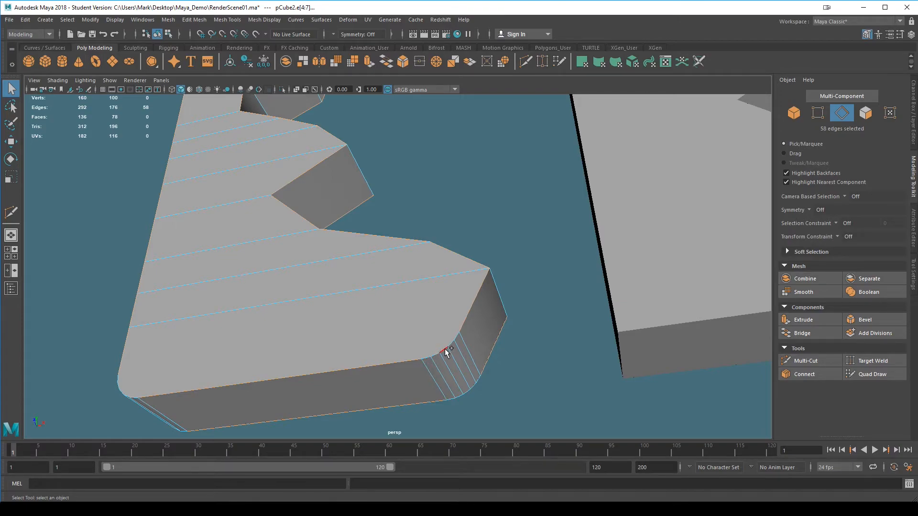
{"action": "left_click", "coordinate": [458, 338], "text": "shift"}
{"action": "left_click", "coordinate": [436, 354], "text": "shift"}
{"action": "left_click", "coordinate": [427, 358], "text": "shift"}
- Try adding the edges around the base's rounded back corner to the selection with a marquee
{"action": "left_click_drag", "start_coordinate": [500, 388], "coordinate": [518, 400], "text": "alt"}
{"action": "scroll", "coordinate": [521, 383], "scroll_direction": "down", "scroll_amount": 7}
{"action": "left_click_drag", "start_coordinate": [476, 346], "coordinate": [470, 348], "text": "alt"}
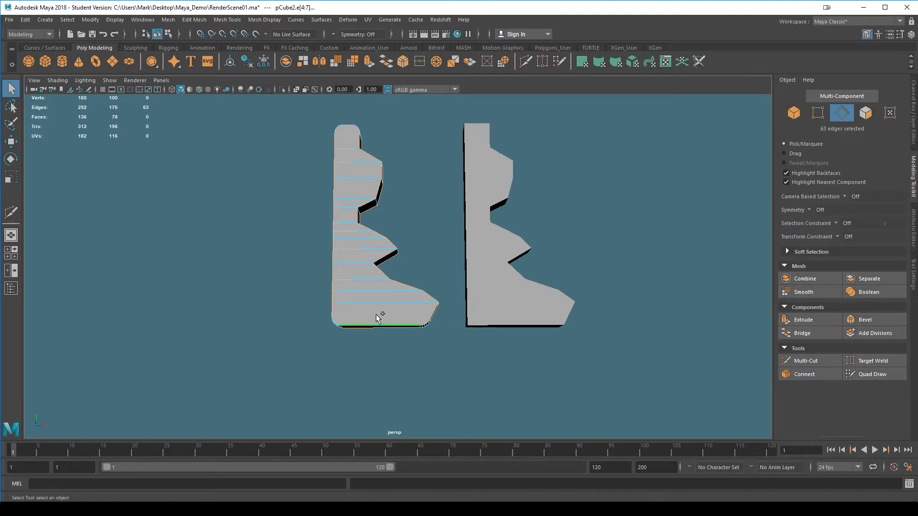
{"action": "left_click_drag", "start_coordinate": [380, 353], "coordinate": [385, 358], "text": "alt"}
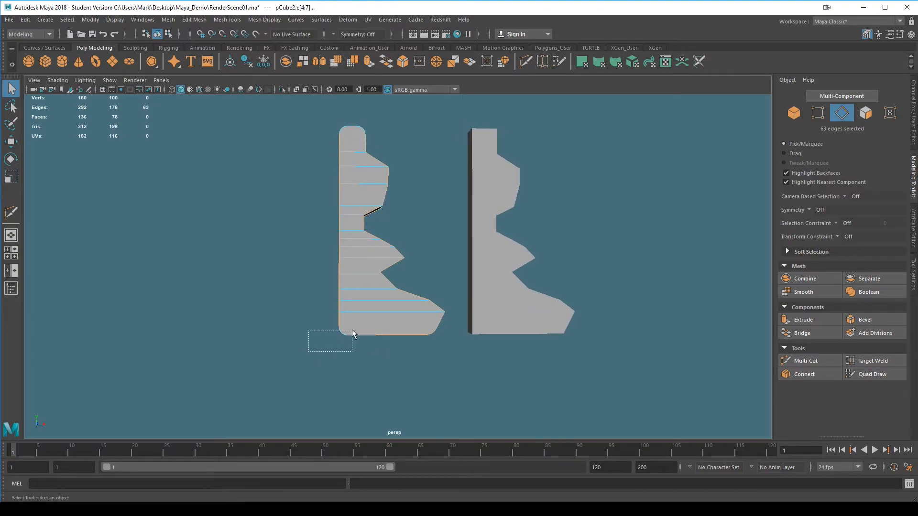
{"action": "left_click_drag", "start_coordinate": [368, 319], "coordinate": [368, 319], "text": "shift"}
{"action": "left_click_drag", "start_coordinate": [369, 385], "coordinate": [344, 311], "text": "alt"}
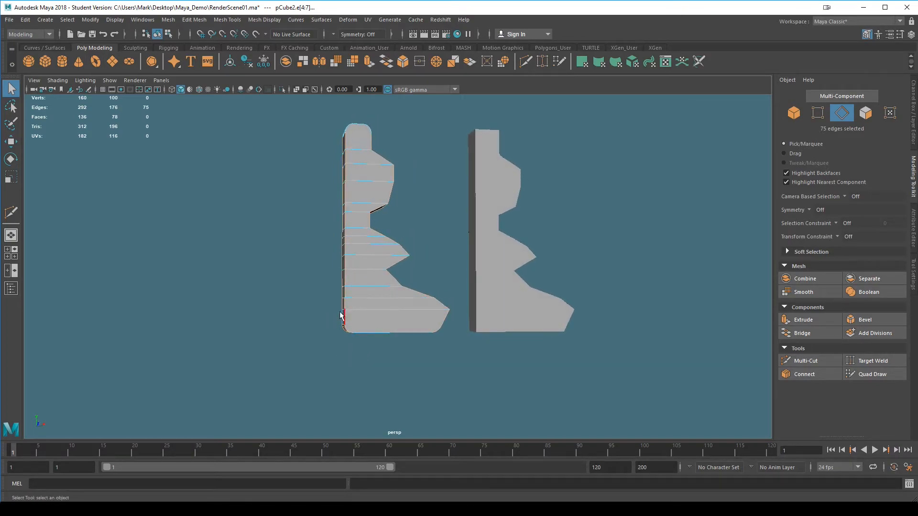
{"action": "key", "text": "ctrl+z"}
{"action": "left_click_drag", "start_coordinate": [357, 350], "coordinate": [349, 349], "text": "alt"}
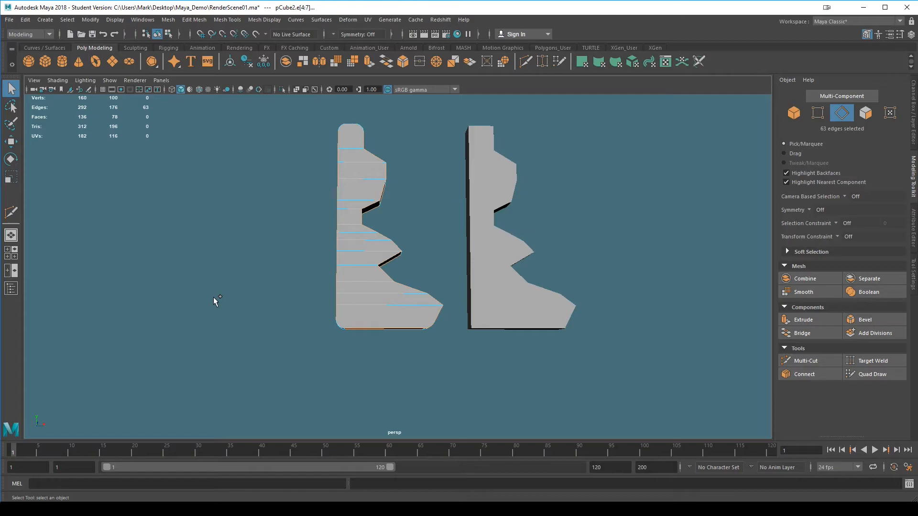
- Add all edges around the base's rounded back and front corners and the rounded top block to the selection
{"action": "left_click_drag", "start_coordinate": [280, 348], "coordinate": [373, 311]}
{"action": "left_click_drag", "start_coordinate": [368, 363], "coordinate": [412, 347], "text": "alt"}
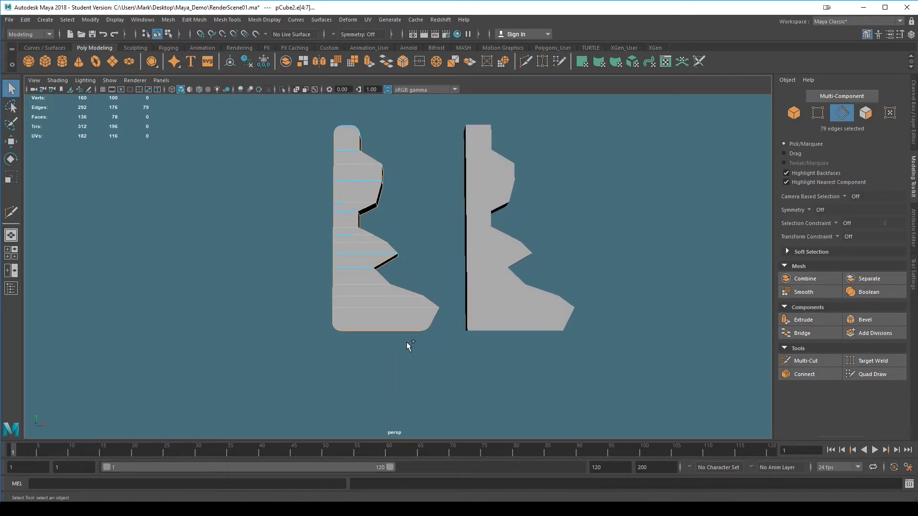
{"action": "left_click_drag", "start_coordinate": [446, 314], "coordinate": [447, 315], "text": "shift"}
{"action": "mouse_move", "coordinate": [435, 357]}
{"action": "left_mouse_down", "text": "alt"}
{"action": "mouse_move", "coordinate": [404, 344]}
{"action": "mouse_move", "coordinate": [419, 359]}
{"action": "left_mouse_up", "text": "alt"}
{"action": "middle_click_drag", "start_coordinate": [415, 229], "coordinate": [399, 396], "text": "alt"}
{"action": "left_click_drag", "start_coordinate": [399, 397], "coordinate": [441, 395], "text": "alt"}
{"action": "left_click_drag", "start_coordinate": [393, 261], "coordinate": [311, 302], "text": "shift"}
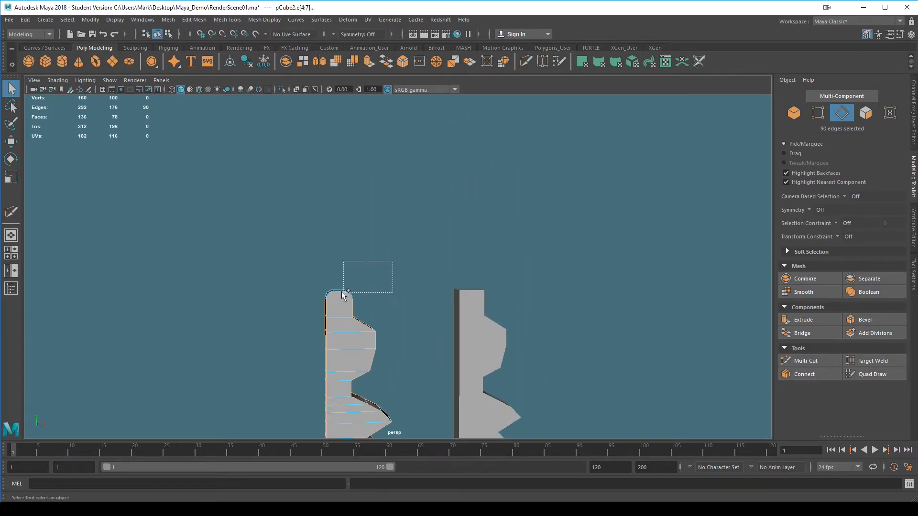
- Remove the depth-wise edges running across the copy's thickness from the selection, keeping only the outlines of both side faces
{"action": "left_click_drag", "start_coordinate": [363, 351], "coordinate": [492, 340], "text": "alt"}
{"action": "middle_click_drag", "start_coordinate": [492, 340], "coordinate": [452, 307], "text": "alt"}
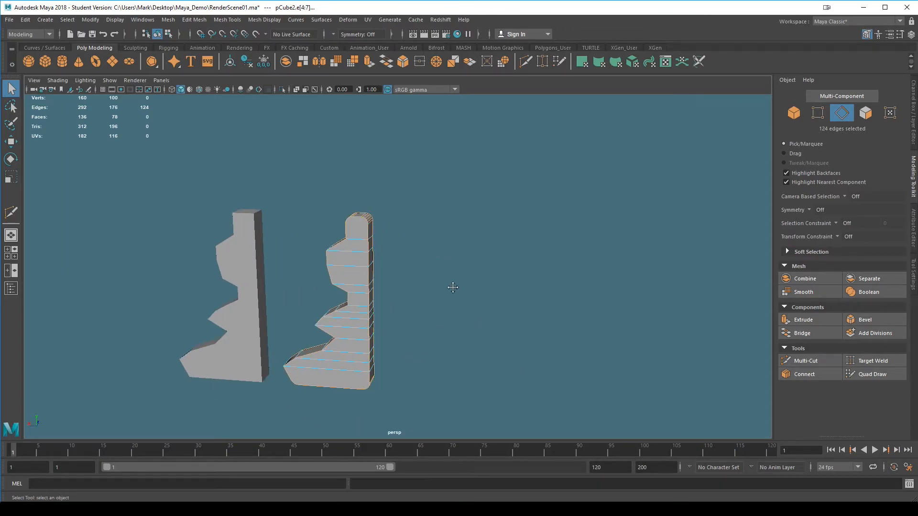
{"action": "right_click_drag", "start_coordinate": [452, 287], "coordinate": [413, 305], "text": "alt"}
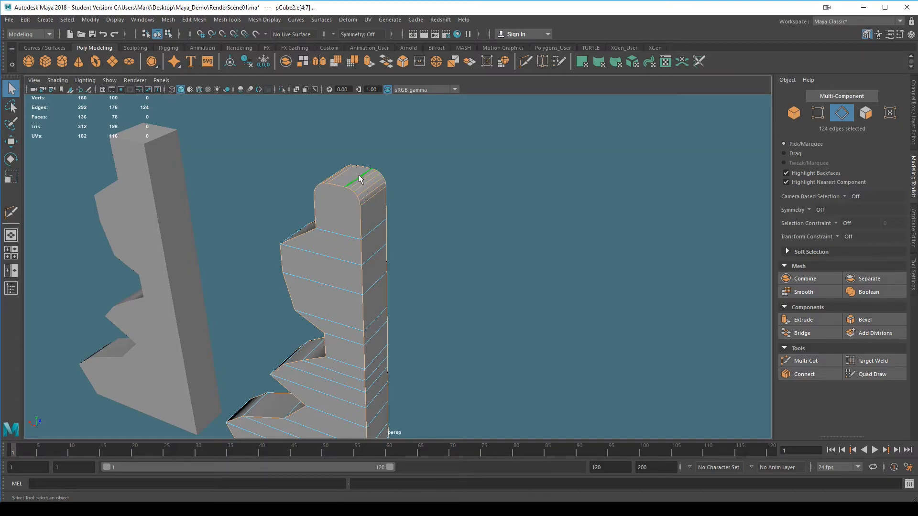
{"action": "left_click_drag", "start_coordinate": [428, 230], "coordinate": [485, 269], "text": "alt"}
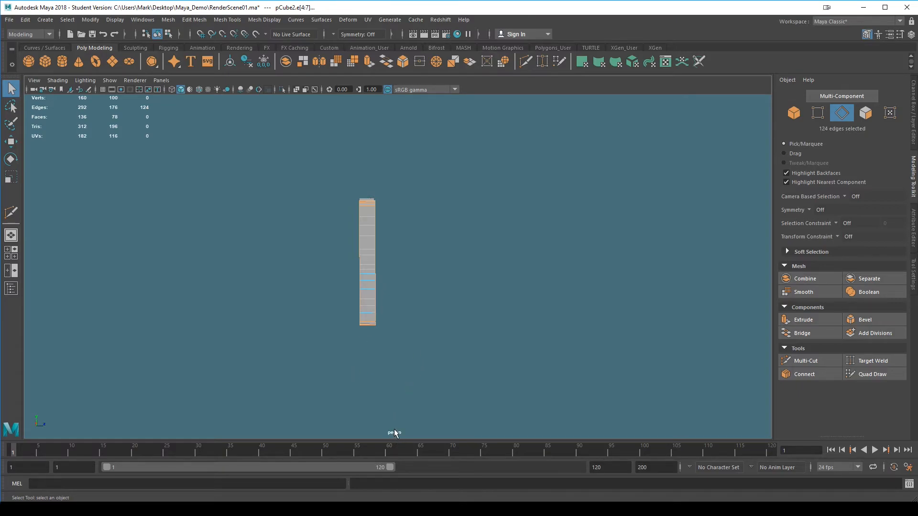
{"action": "scroll", "coordinate": [468, 311], "scroll_direction": "up", "scroll_amount": 2}
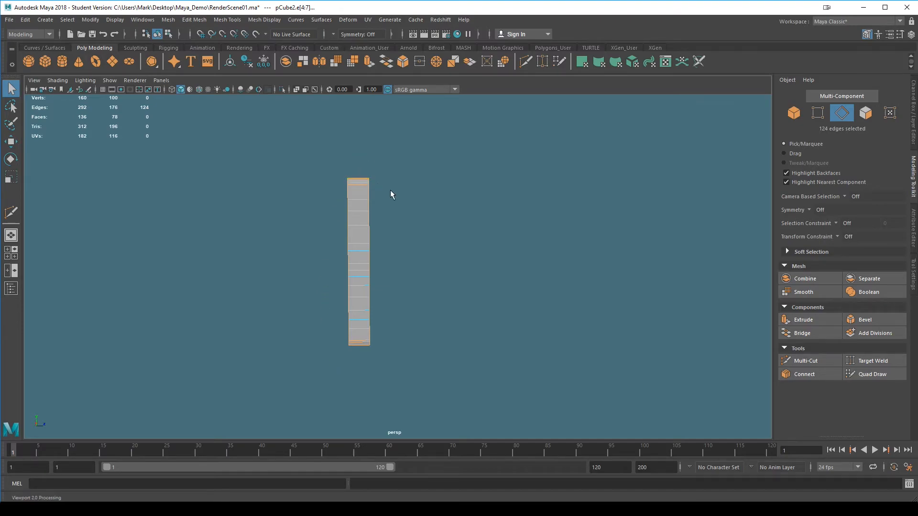
{"action": "right_click_drag", "start_coordinate": [406, 236], "coordinate": [486, 341], "text": "alt"}
{"action": "middle_click_drag", "start_coordinate": [480, 304], "coordinate": [520, 316], "text": "alt"}
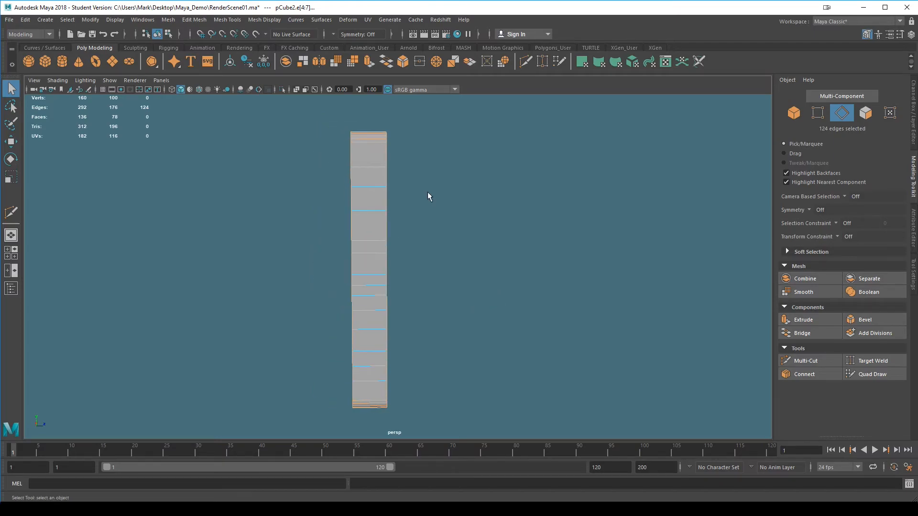
{"action": "left_click_drag", "start_coordinate": [368, 120], "coordinate": [364, 426]}
{"action": "key", "text": "space"}
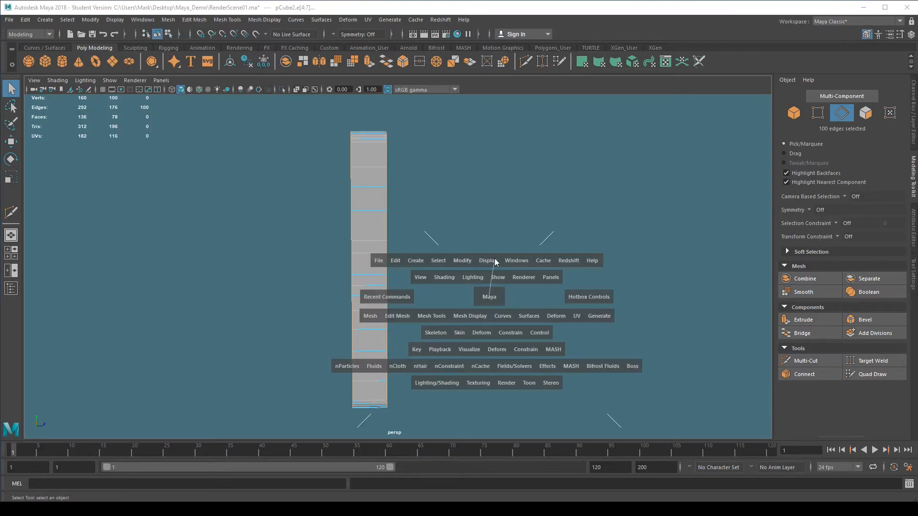
- Bevel the selected side outline edges of the copy with a fraction of 0.16 and 2 segments
{"action": "left_click_drag", "start_coordinate": [473, 287], "coordinate": [606, 246], "text": "alt"}
{"action": "key", "text": "f"}
{"action": "left_click_drag", "start_coordinate": [573, 271], "coordinate": [471, 394], "text": "alt"}
{"action": "left_click_drag", "start_coordinate": [569, 325], "coordinate": [600, 317], "text": "alt"}
{"action": "left_click_drag", "start_coordinate": [529, 152], "coordinate": [514, 215], "text": "alt"}
{"action": "left_click_drag", "start_coordinate": [459, 158], "coordinate": [613, 302], "text": "alt"}
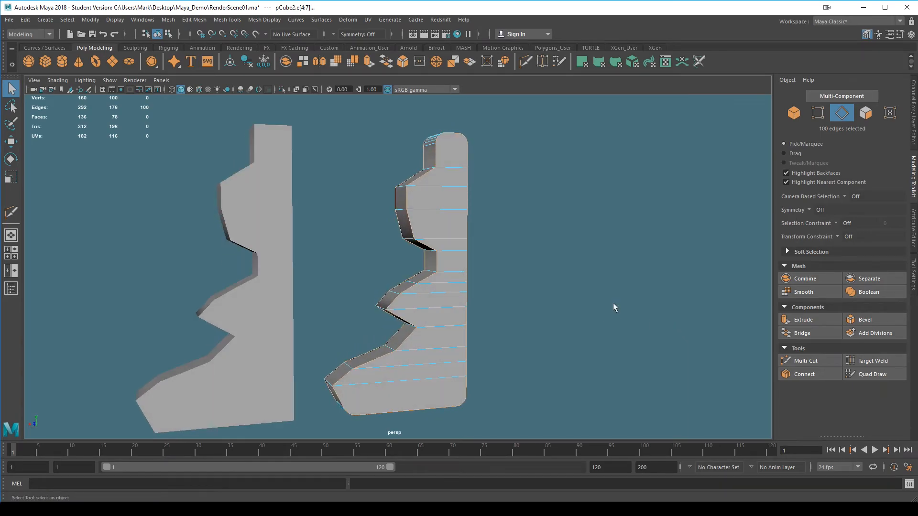
{"action": "left_click", "coordinate": [869, 319]}
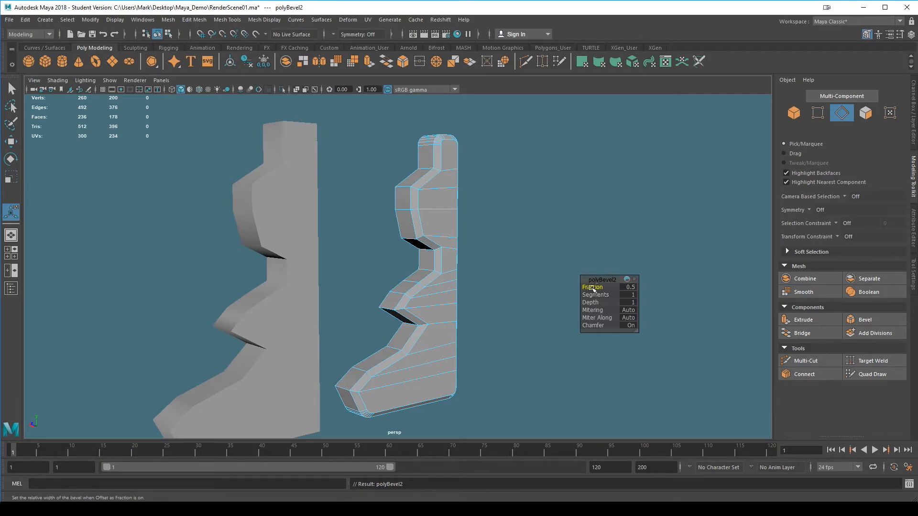
{"action": "mouse_move", "coordinate": [592, 288]}
{"action": "left_mouse_down"}
{"action": "mouse_move", "coordinate": [573, 287]}
{"action": "mouse_move", "coordinate": [597, 295]}
{"action": "left_mouse_up"}
{"action": "left_click", "coordinate": [593, 295]}
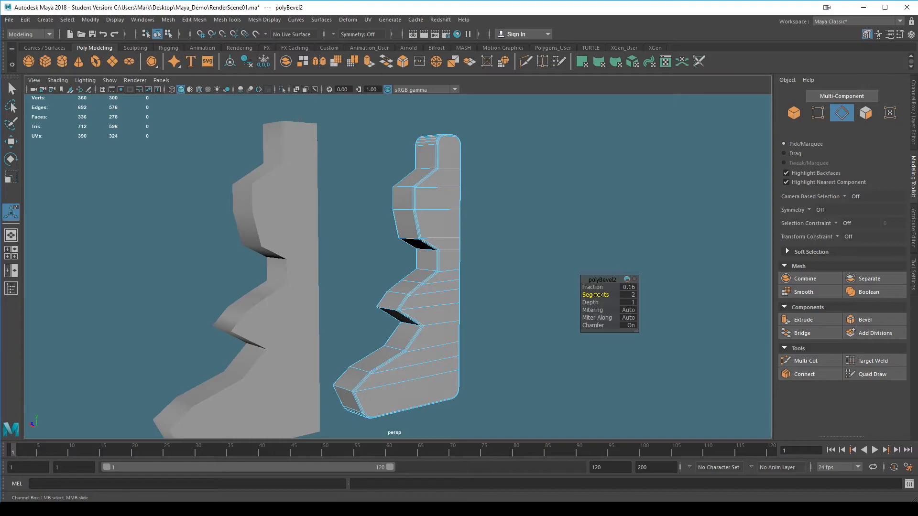
{"action": "middle_click_drag", "start_coordinate": [512, 298], "coordinate": [531, 331], "text": "alt"}
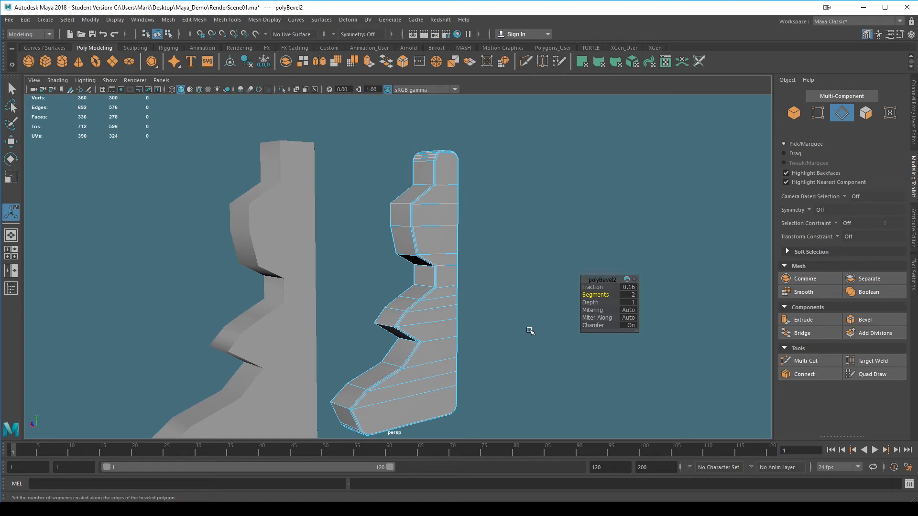
- Examine the beveled copy in smooth preview and return it to the unsmoothed display
{"action": "key", "text": "3"}
{"action": "left_click_drag", "start_coordinate": [530, 331], "coordinate": [496, 342], "text": "alt"}
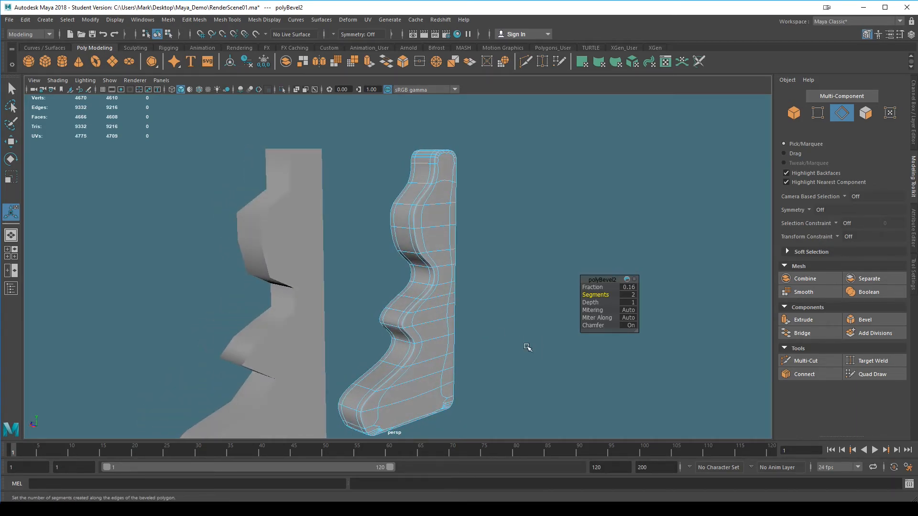
{"action": "key", "text": "1"}
{"action": "left_click_drag", "start_coordinate": [515, 346], "coordinate": [497, 317], "text": "alt"}
- Switch the copy back to object mode, select it, and toggle its smooth preview on and off
{"action": "key", "text": "q"}
{"action": "right_click_drag", "start_coordinate": [425, 207], "coordinate": [471, 193]}
{"action": "left_click", "coordinate": [534, 291]}
{"action": "scroll", "coordinate": [516, 329], "scroll_direction": "down", "scroll_amount": 3}
{"action": "mouse_move", "coordinate": [516, 328]}
{"action": "left_mouse_down", "text": "alt"}
{"action": "mouse_move", "coordinate": [485, 331]}
{"action": "mouse_move", "coordinate": [521, 345]}
{"action": "left_mouse_up", "text": "alt"}
{"action": "left_click", "coordinate": [434, 331]}
{"action": "key", "text": "3"}
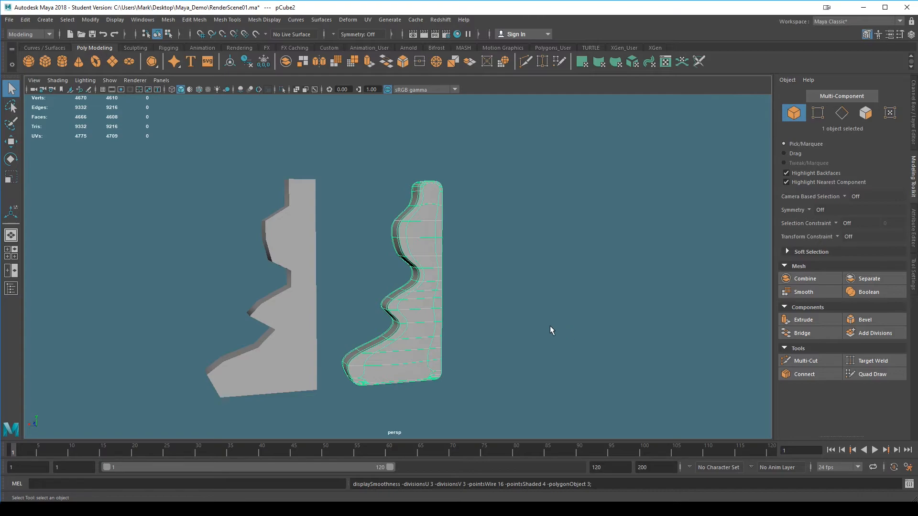
{"action": "key", "text": "1"}
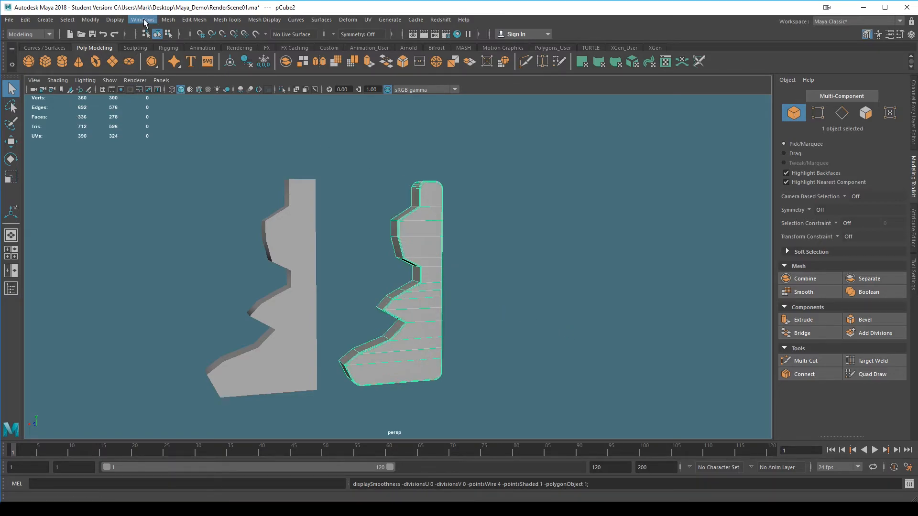
- Apply Smooth to the copy's mesh with 2 divisions and inspect the resulting wireframe up close
{"action": "left_click", "coordinate": [168, 20]}
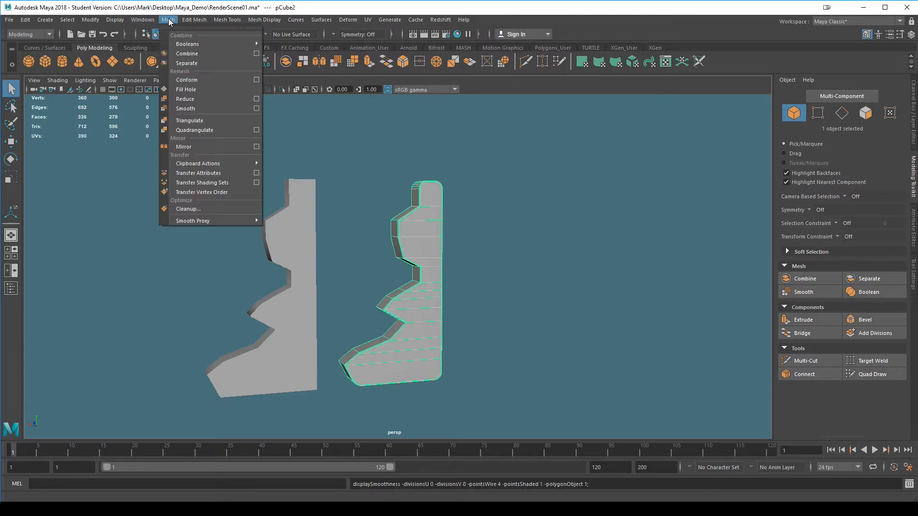
{"action": "left_click", "coordinate": [201, 109]}
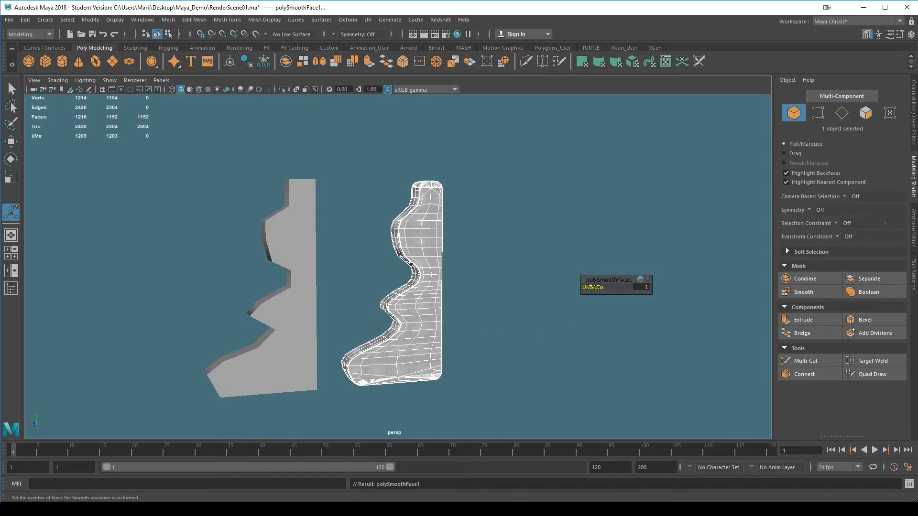
{"action": "left_click_drag", "start_coordinate": [593, 287], "coordinate": [598, 287]}
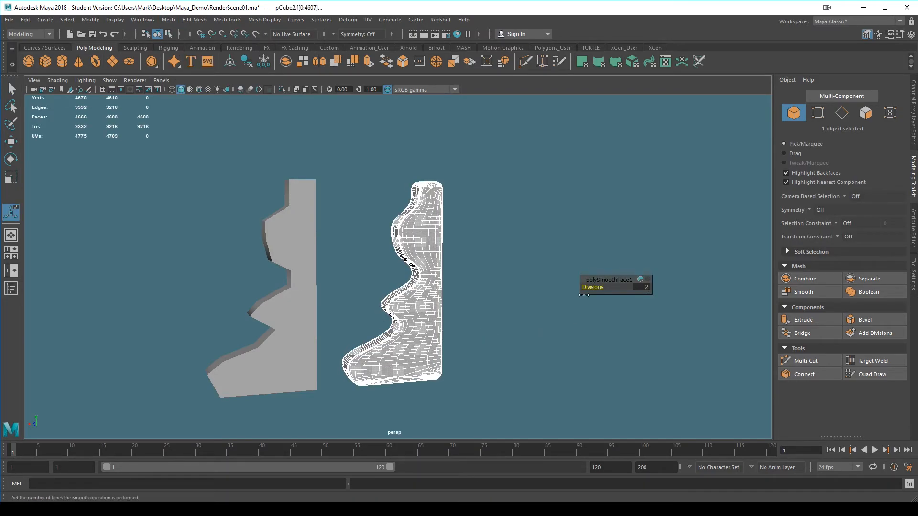
{"action": "scroll", "coordinate": [495, 388], "scroll_direction": "up", "scroll_amount": 5}
{"action": "left_click_drag", "start_coordinate": [542, 378], "coordinate": [573, 307], "text": "alt"}
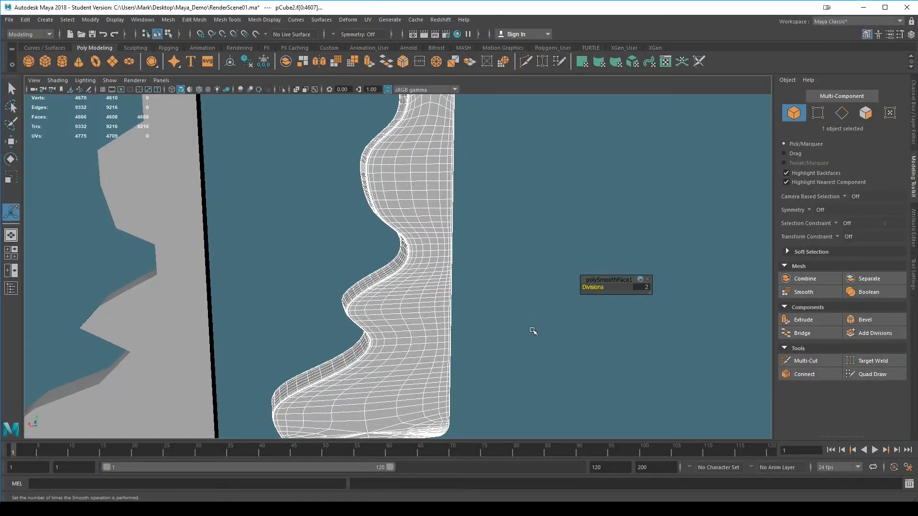
- Examine the smoothed copy's wireframe next to the blocky original, with the copy's smooth preview off
{"action": "left_click", "coordinate": [511, 331]}
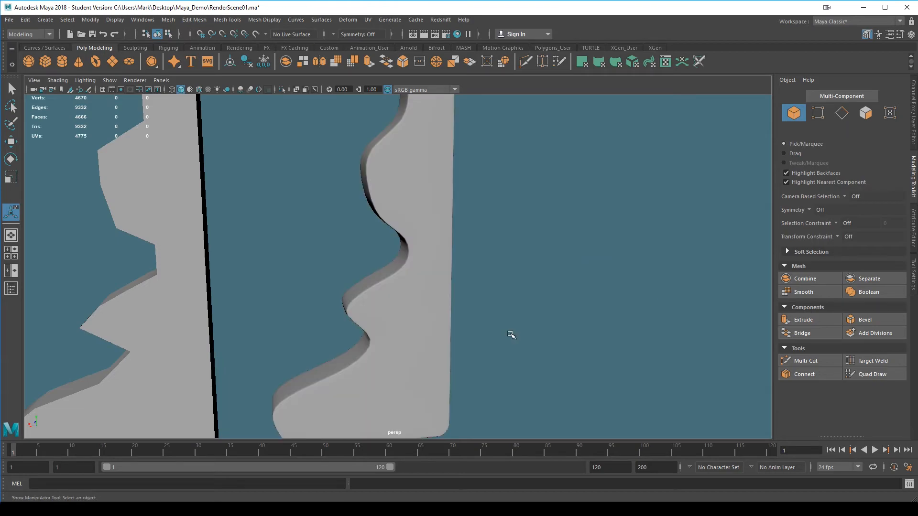
{"action": "key", "text": "a"}
{"action": "left_click", "coordinate": [385, 300]}
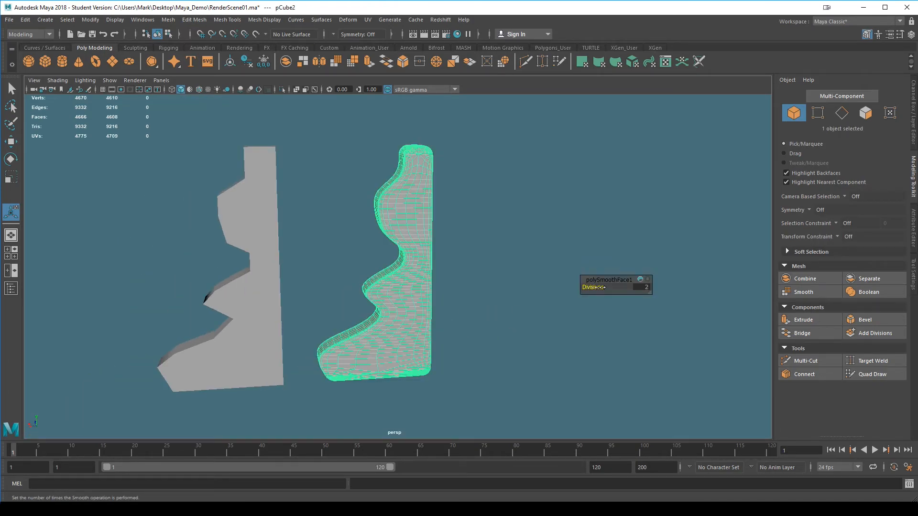
{"action": "key", "text": "q"}
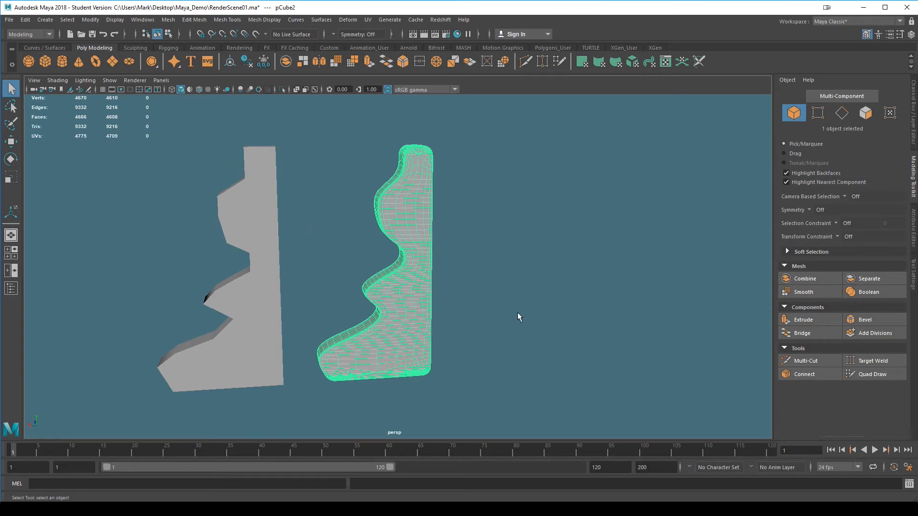
{"action": "left_click_drag", "start_coordinate": [495, 324], "coordinate": [532, 322], "text": "alt"}
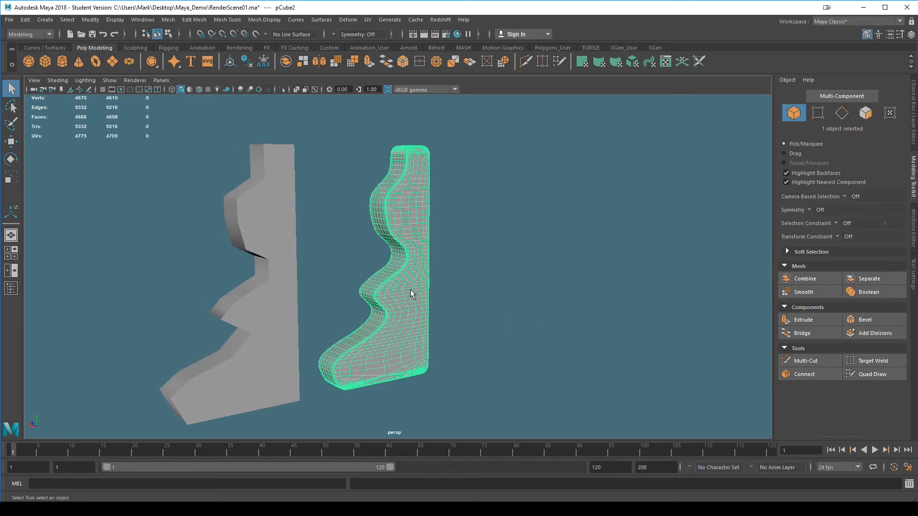
{"action": "scroll", "coordinate": [491, 316], "scroll_direction": "up", "scroll_amount": 3}
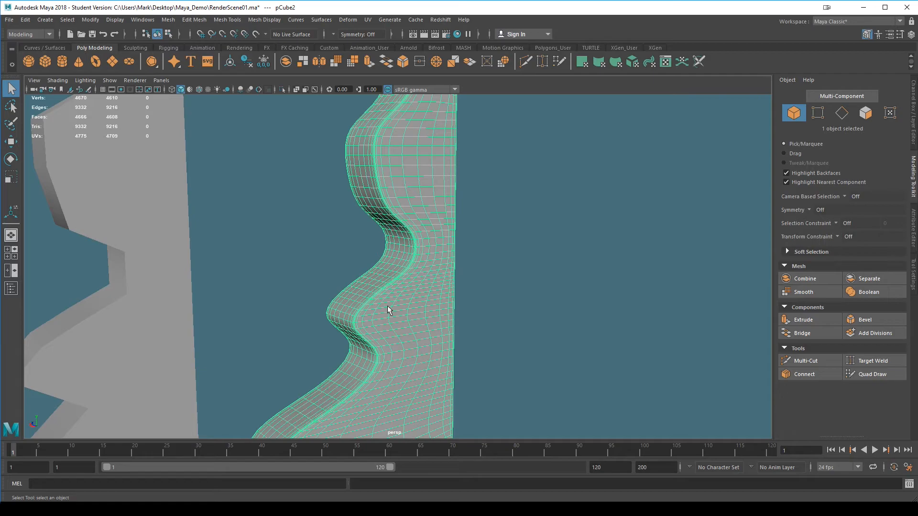
{"action": "key", "text": "1"}
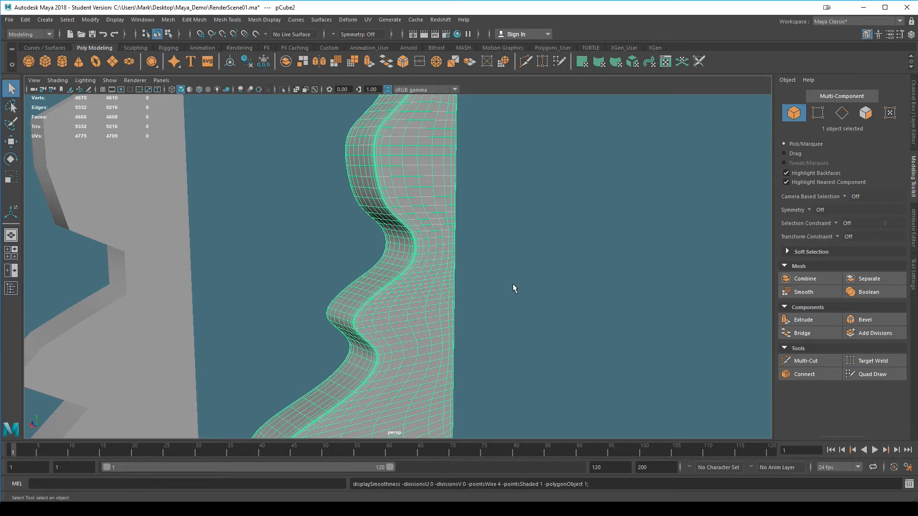
{"action": "key", "text": "f"}
{"action": "left_click_drag", "start_coordinate": [529, 291], "coordinate": [515, 294], "text": "alt"}
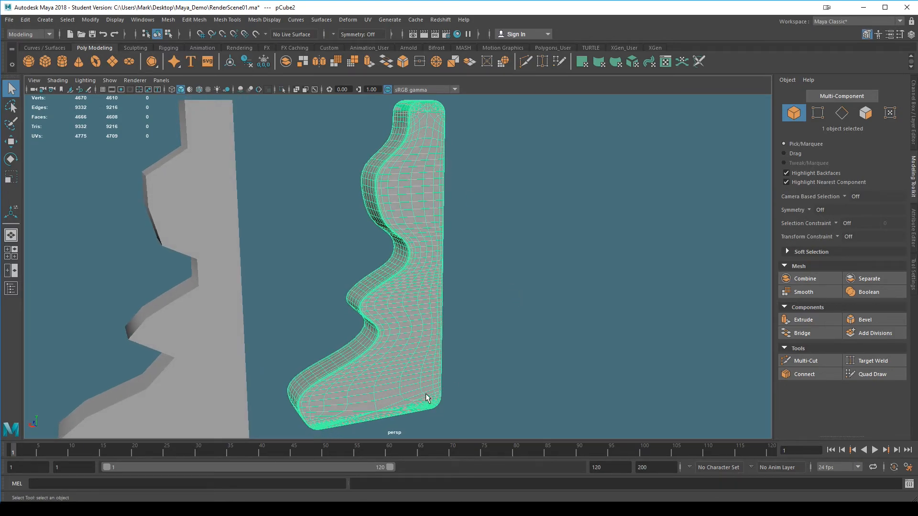
{"action": "left_click_drag", "start_coordinate": [504, 337], "coordinate": [370, 194], "text": "alt"}
- Inspect the shaded copy's rounded top and side edges from several angles, comparing it with the blocky original
{"action": "left_click", "coordinate": [514, 331]}
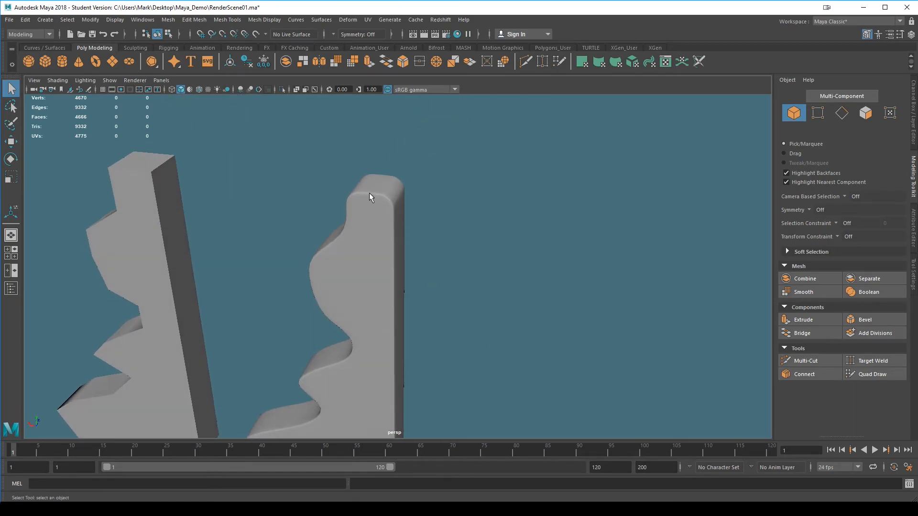
{"action": "left_click_drag", "start_coordinate": [469, 227], "coordinate": [325, 154], "text": "alt"}
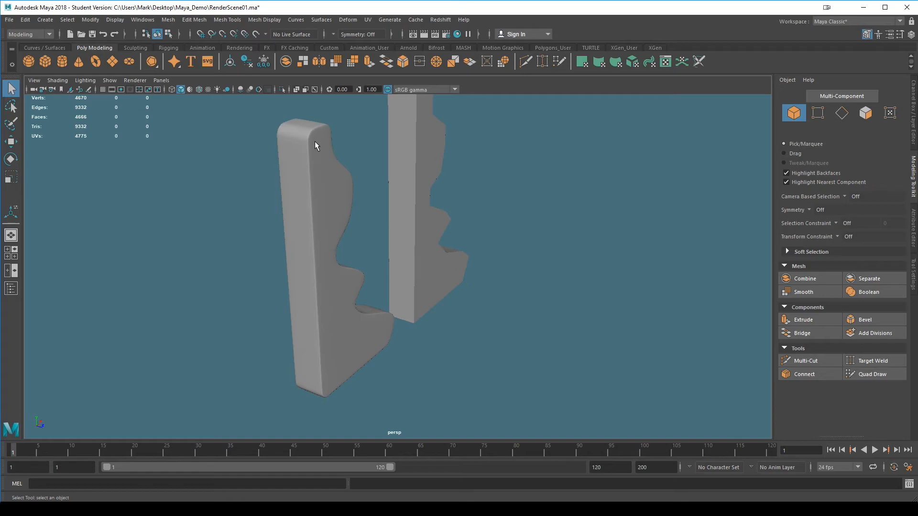
{"action": "left_click", "coordinate": [314, 141]}
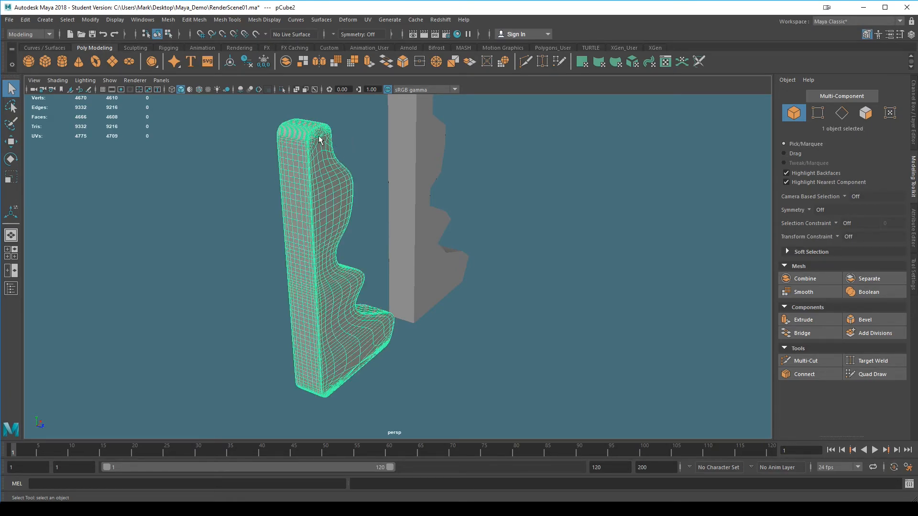
{"action": "left_click", "coordinate": [230, 170]}
{"action": "left_click_drag", "start_coordinate": [420, 334], "coordinate": [494, 386], "text": "alt"}
{"action": "middle_click_drag", "start_coordinate": [494, 386], "coordinate": [555, 314], "text": "alt"}
{"action": "right_click_drag", "start_coordinate": [556, 314], "coordinate": [478, 297], "text": "alt"}
{"action": "left_click_drag", "start_coordinate": [477, 297], "coordinate": [333, 306], "text": "alt"}
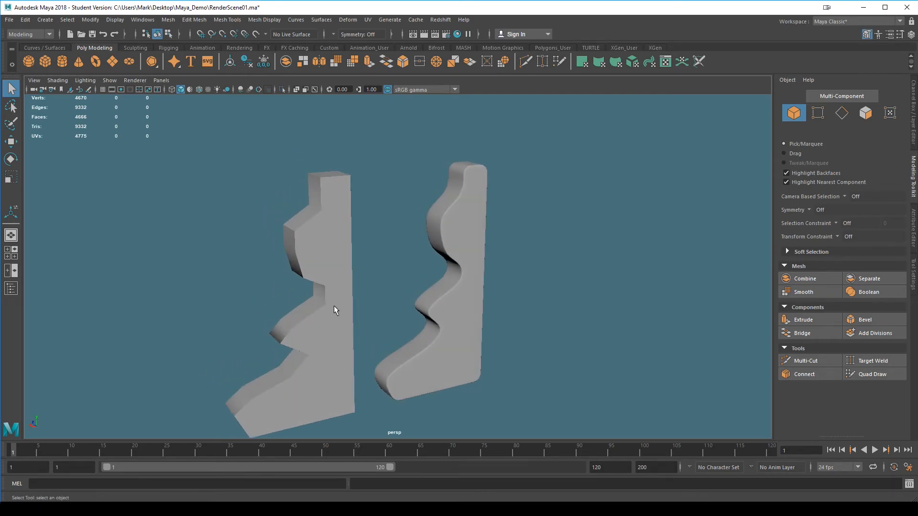
- Delete the original blocky profile, keeping only the smoothed copy
{"action": "left_click", "coordinate": [467, 299]}
{"action": "left_click", "coordinate": [525, 348]}
{"action": "left_click_drag", "start_coordinate": [524, 348], "coordinate": [531, 362], "text": "alt"}
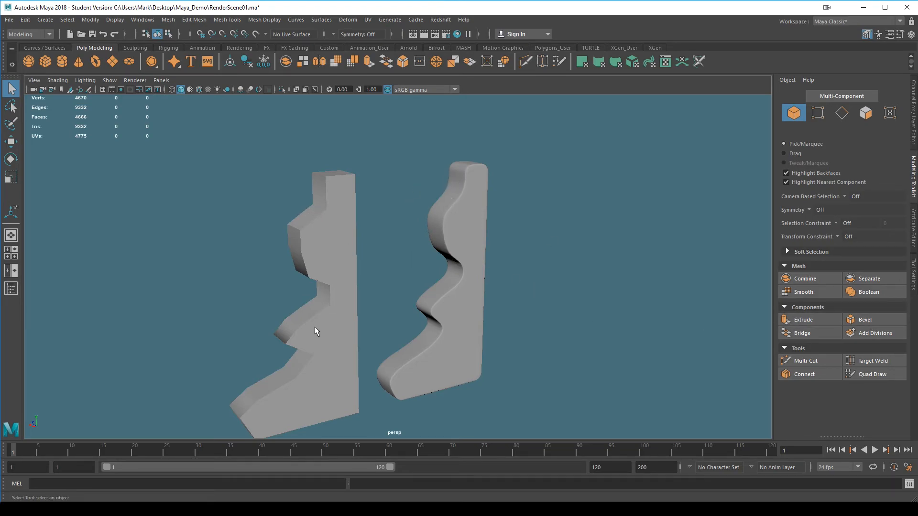
{"action": "left_click", "coordinate": [337, 332]}
{"action": "key", "text": "Delete"}
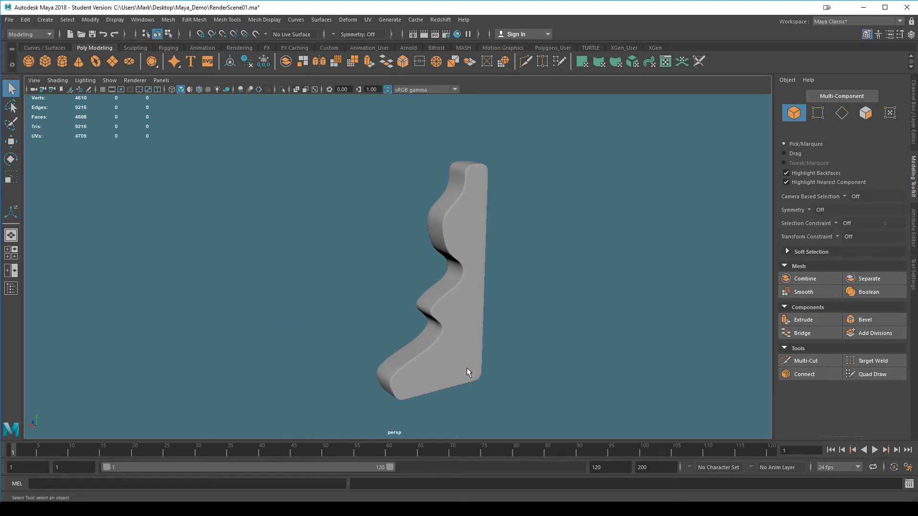
- Create a new display layer containing the smoothed profile and name it piece1
{"action": "left_click", "coordinate": [471, 343]}
{"action": "left_click", "coordinate": [914, 129]}
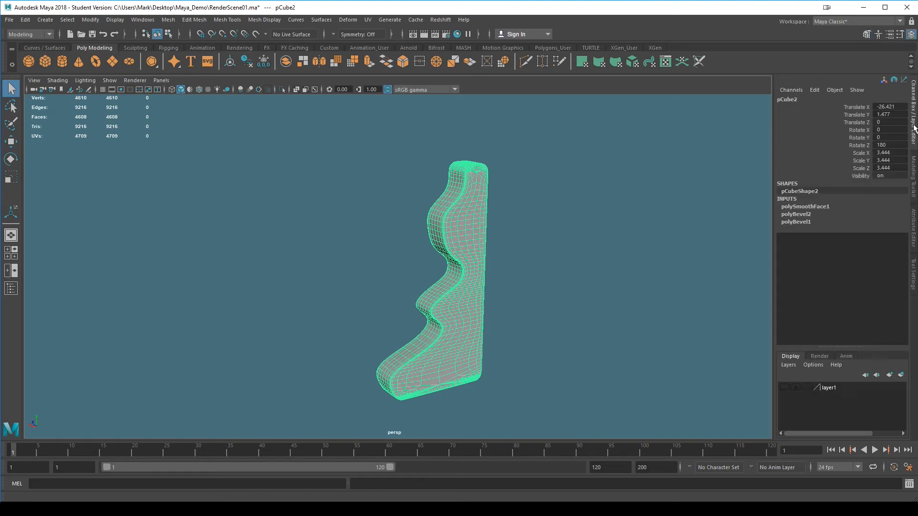
{"action": "left_click", "coordinate": [900, 376]}
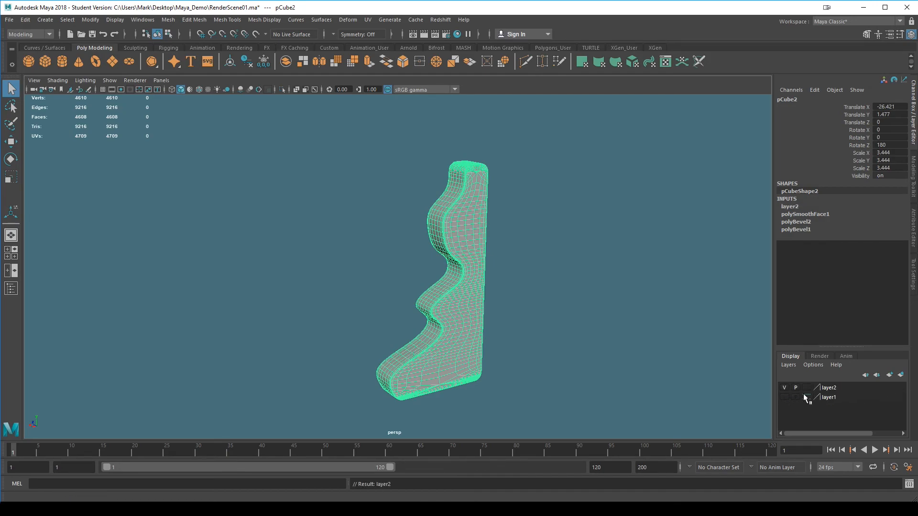
{"action": "double_click", "coordinate": [828, 387]}
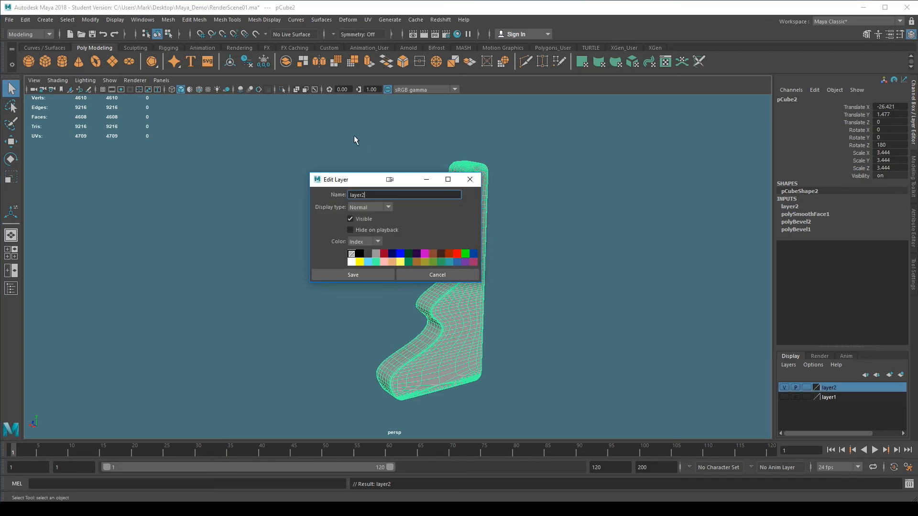
{"action": "left_click_drag", "start_coordinate": [373, 197], "coordinate": [321, 198]}
{"action": "left_click", "coordinate": [366, 274]}
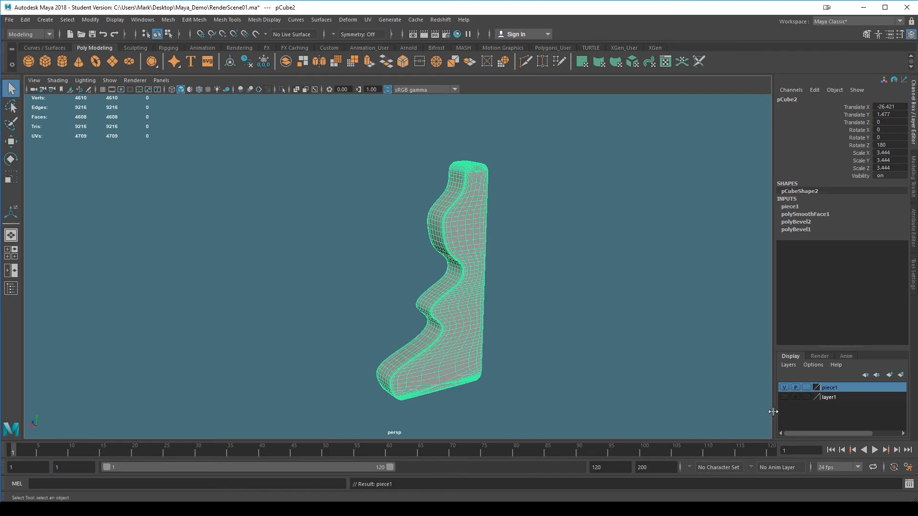
- Rename display layer layer1 as stage and make it visible
{"action": "double_click", "coordinate": [832, 397]}
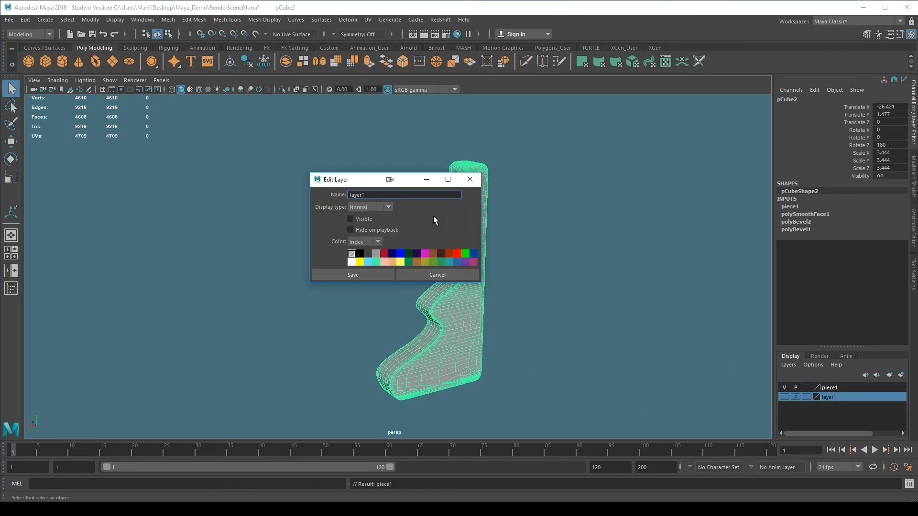
{"action": "double_click", "coordinate": [385, 194]}
{"action": "type", "text": "stage"}
{"action": "left_click", "coordinate": [335, 271]}
{"action": "left_click", "coordinate": [784, 397]}
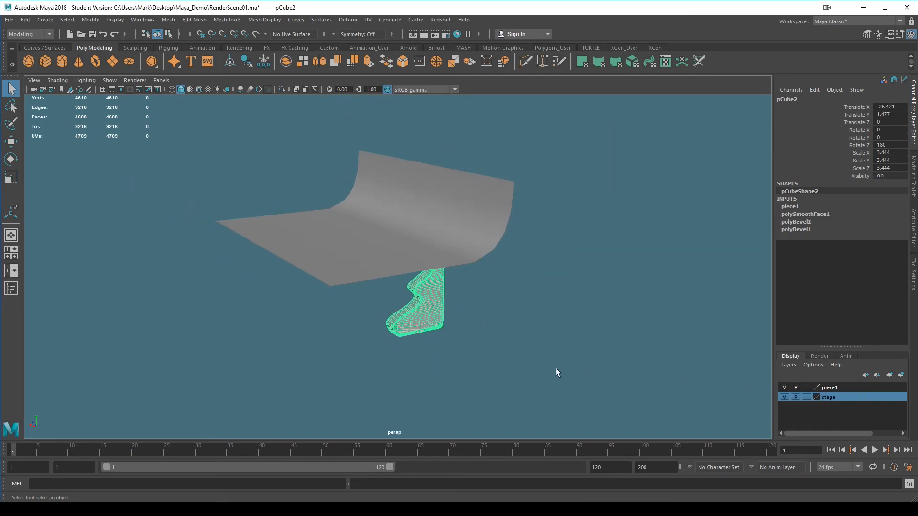
- Move the smoothed profile up and over the curved stage, to about X -9.98 and Y 27.09
{"action": "key", "text": "w"}
{"action": "left_click", "coordinate": [671, 382]}
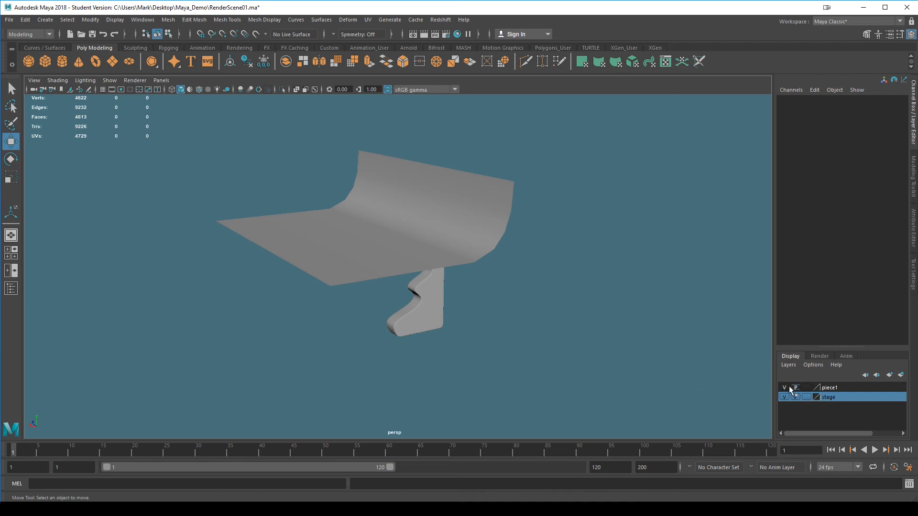
{"action": "left_click", "coordinate": [449, 241]}
{"action": "left_click", "coordinate": [429, 312]}
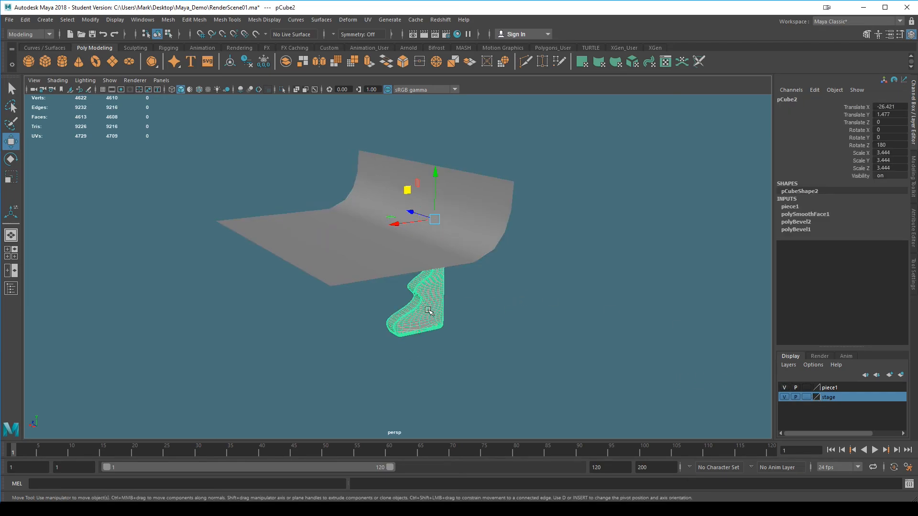
{"action": "left_click", "coordinate": [421, 257]}
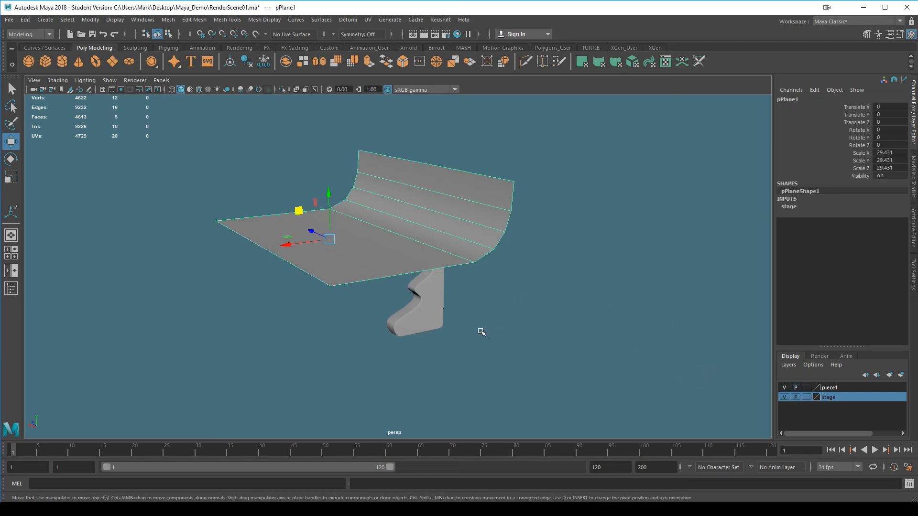
{"action": "left_click", "coordinate": [409, 322]}
{"action": "left_click_drag", "start_coordinate": [434, 188], "coordinate": [331, 141]}
{"action": "left_click_drag", "start_coordinate": [370, 117], "coordinate": [376, 85]}
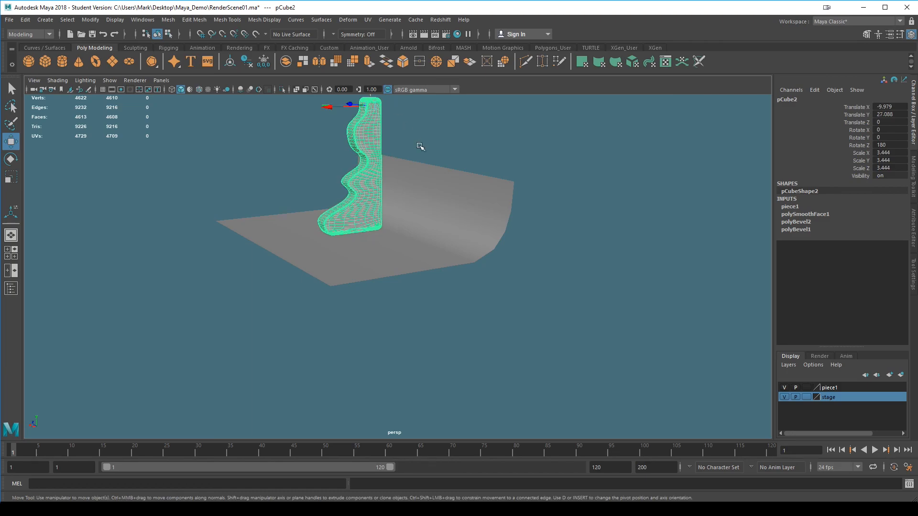
- Center the smoothed profile's pivot
{"action": "middle_click_drag", "start_coordinate": [414, 146], "coordinate": [475, 254], "text": "alt"}
{"action": "left_click_drag", "start_coordinate": [475, 253], "coordinate": [438, 238], "text": "alt"}
{"action": "middle_click_drag", "start_coordinate": [370, 154], "coordinate": [428, 201], "text": "alt"}
{"action": "left_click_drag", "start_coordinate": [429, 201], "coordinate": [484, 265], "text": "alt"}
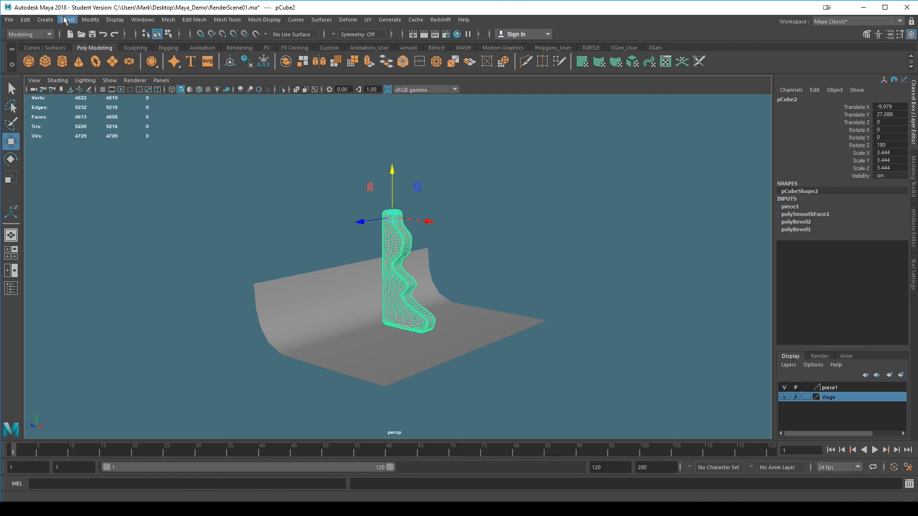
{"action": "left_click", "coordinate": [95, 20]}
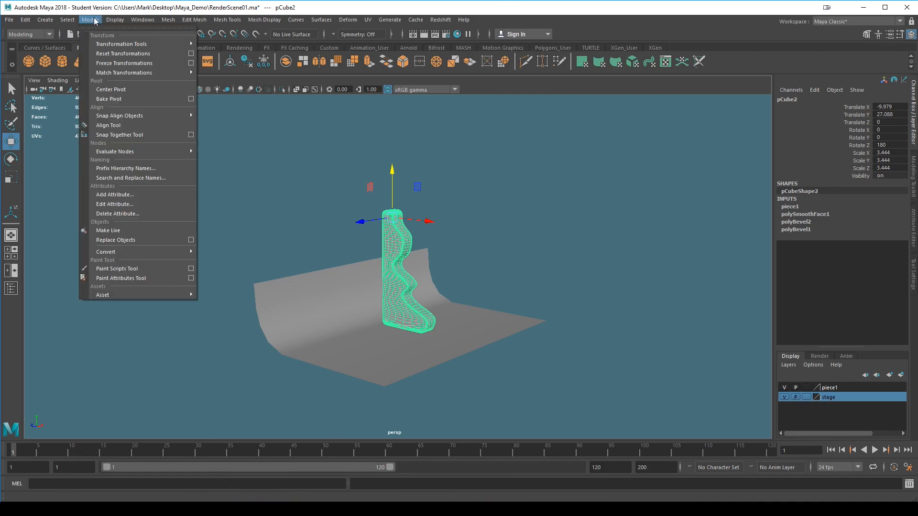
{"action": "left_click", "coordinate": [116, 93]}
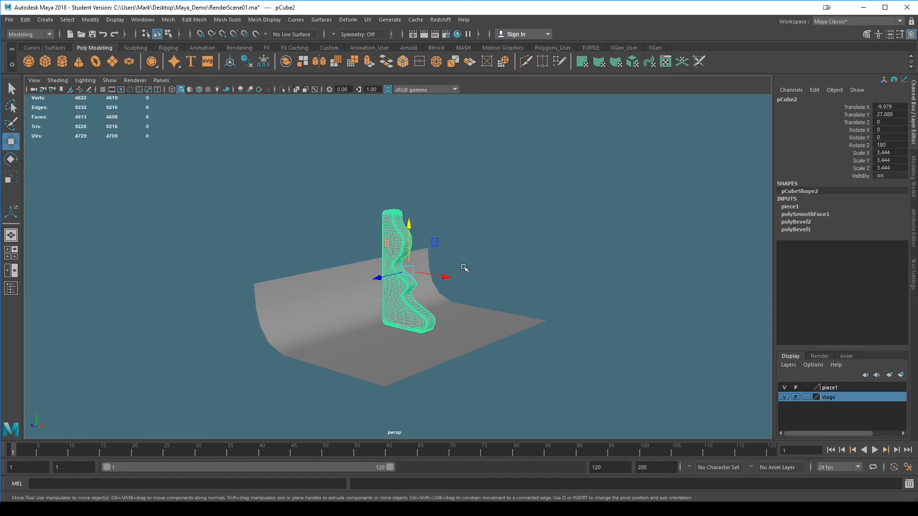
- Nudge the profile to about X -9.25, Y 26.65, Z -0.52 and scale it down uniformly to about 1.075
{"action": "left_click_drag", "start_coordinate": [407, 276], "coordinate": [411, 277]}
{"action": "right_click_drag", "start_coordinate": [448, 321], "coordinate": [478, 352], "text": "alt"}
{"action": "middle_click_drag", "start_coordinate": [478, 352], "coordinate": [432, 297], "text": "alt"}
{"action": "left_click_drag", "start_coordinate": [432, 296], "coordinate": [372, 293], "text": "alt"}
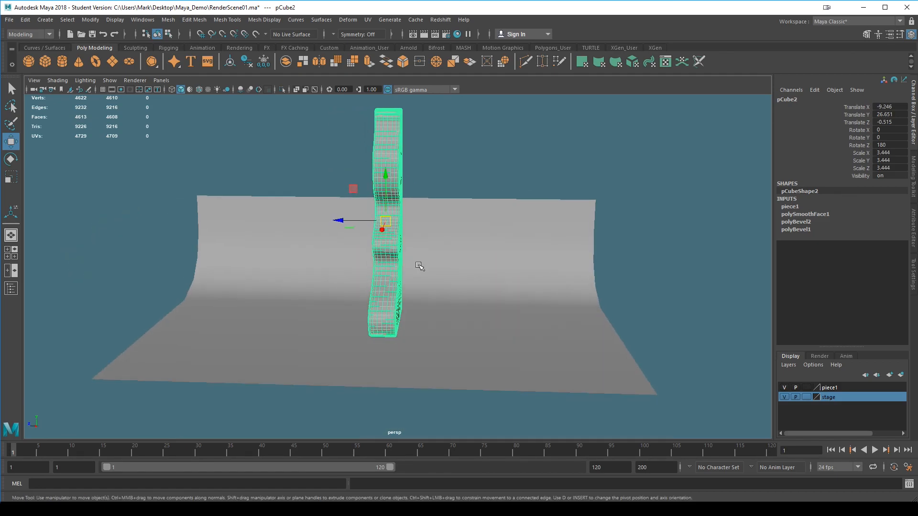
{"action": "key", "text": "r"}
{"action": "left_click_drag", "start_coordinate": [386, 222], "coordinate": [306, 214]}
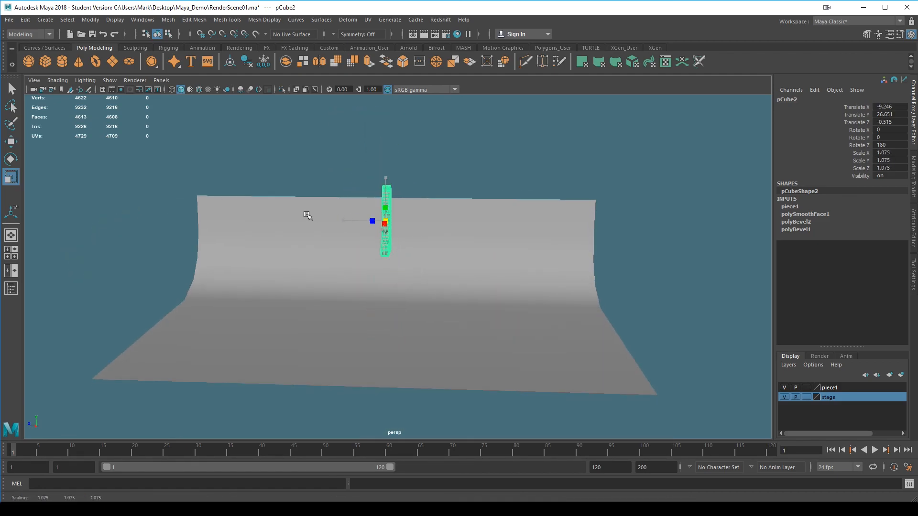
- Lower the scaled-down profile to the stage floor, shift it toward one side of the stage, and deselect it
{"action": "right_click_drag", "start_coordinate": [307, 214], "coordinate": [444, 274], "text": "alt"}
{"action": "key", "text": "w"}
{"action": "left_click_drag", "start_coordinate": [379, 160], "coordinate": [381, 264]}
{"action": "left_click_drag", "start_coordinate": [410, 314], "coordinate": [484, 284], "text": "alt"}
{"action": "key", "text": "e"}
{"action": "key", "text": "w"}
{"action": "left_click_drag", "start_coordinate": [382, 267], "coordinate": [248, 241]}
{"action": "left_click", "coordinate": [472, 420]}
{"action": "mouse_move", "coordinate": [477, 383]}
{"action": "left_mouse_down", "text": "alt"}
{"action": "mouse_move", "coordinate": [465, 366]}
{"action": "mouse_move", "coordinate": [471, 371]}
{"action": "left_mouse_up", "text": "alt"}
{"action": "right_click_drag", "start_coordinate": [471, 371], "coordinate": [488, 374], "text": "alt"}
{"action": "left_click_drag", "start_coordinate": [488, 374], "coordinate": [443, 367], "text": "alt"}
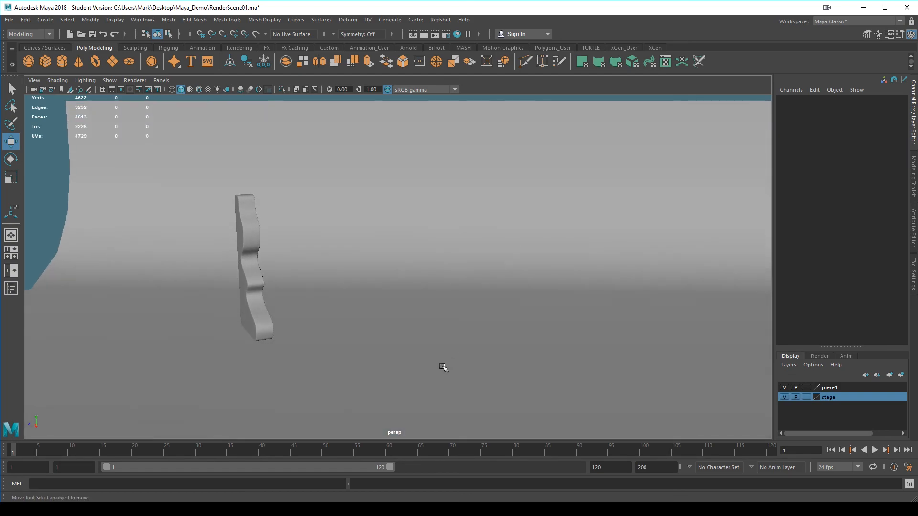